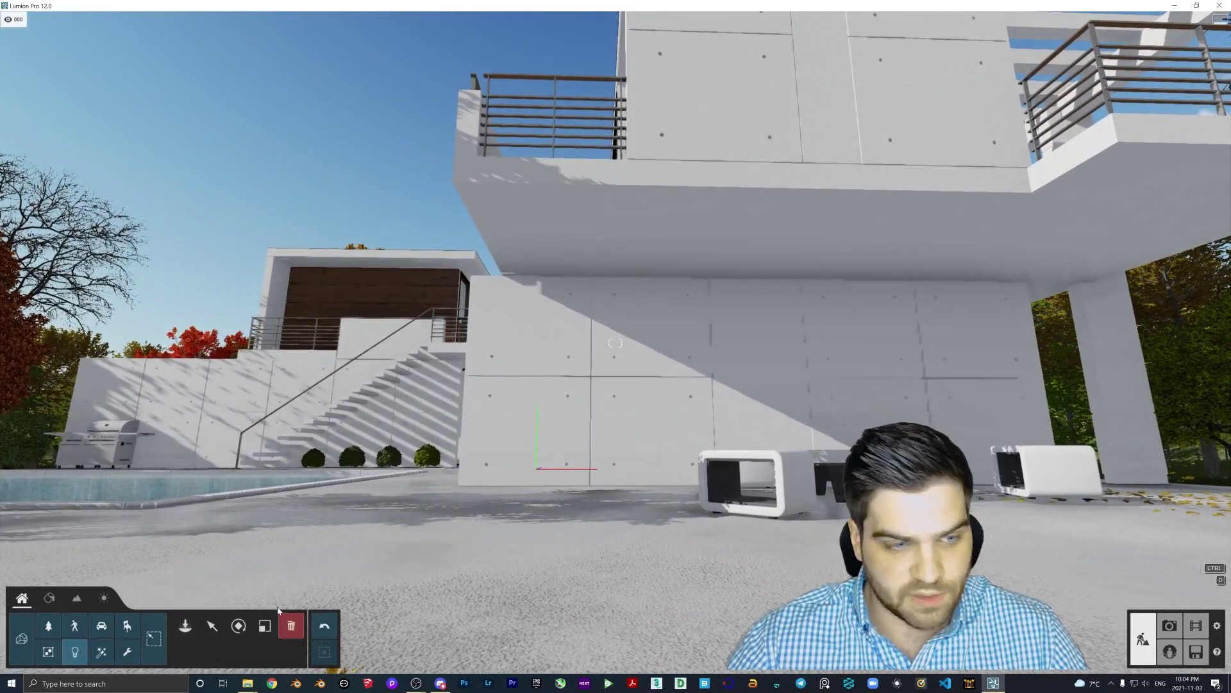
# Place a Lamp23 spotlight on the underside of the upper-floor overhang, near its corner closest to the pool
pyautogui.click(185, 627)
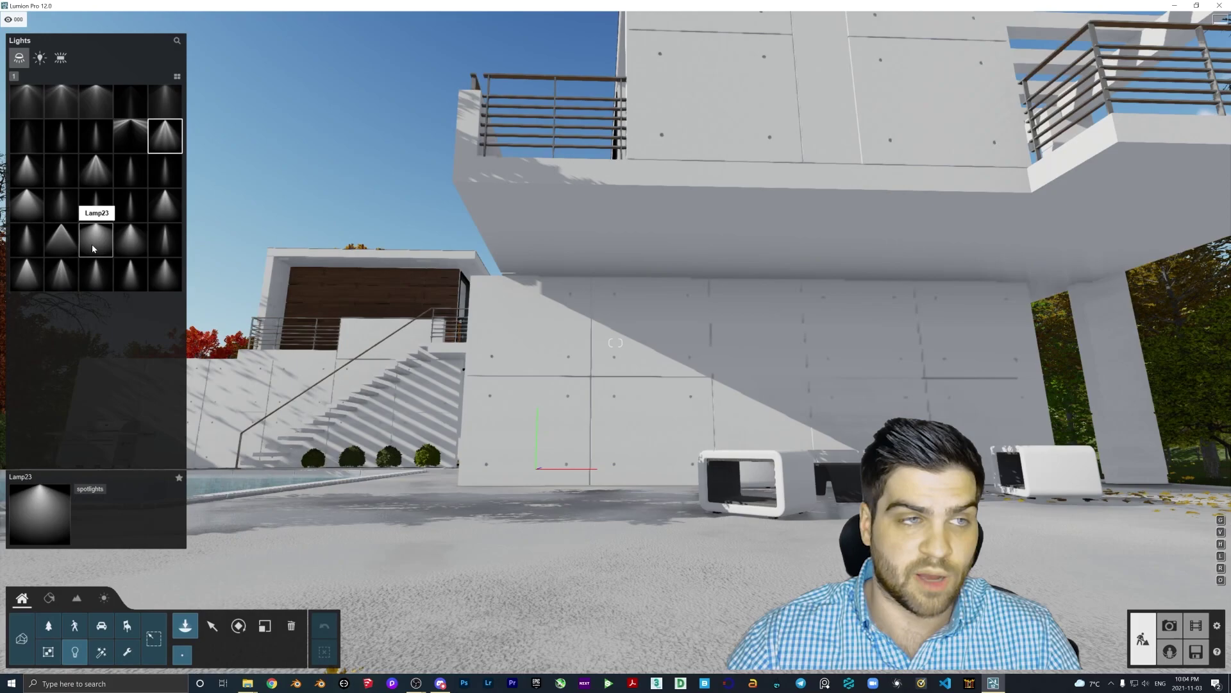
pyautogui.click(59, 59)
pyautogui.click(19, 57)
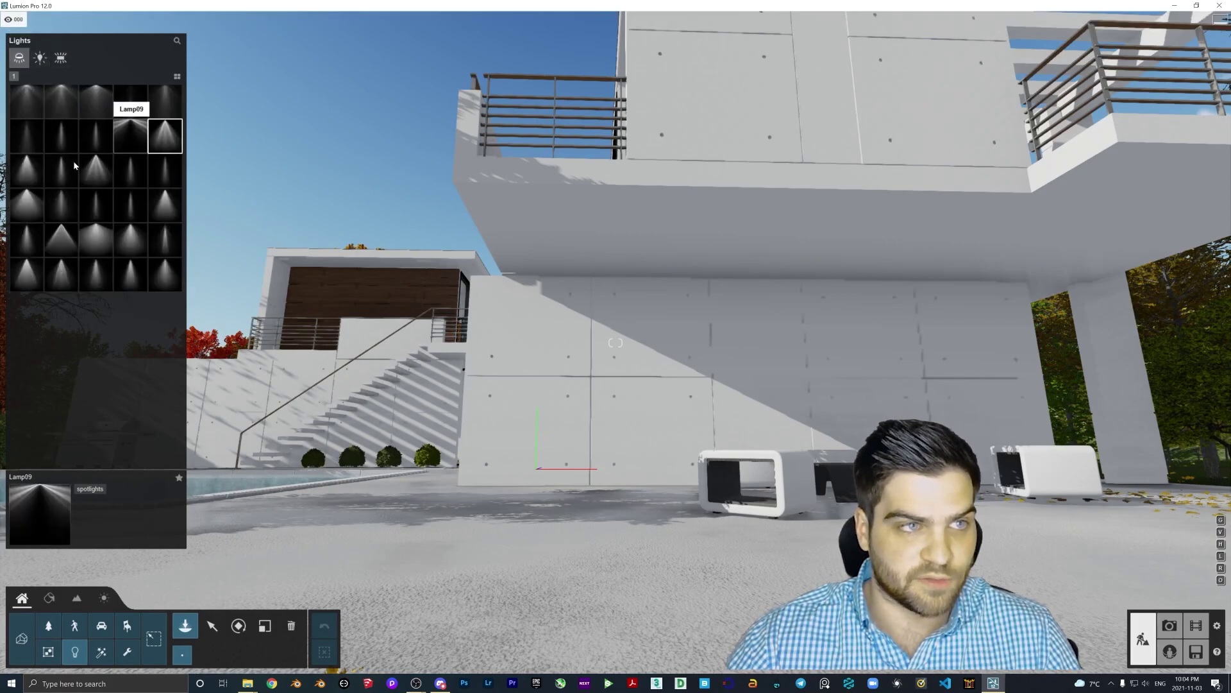
pyautogui.click(95, 240)
pyautogui.click(582, 207)
# Copy the overhang spotlight twice along the underside to form a row of three lights above the terrace seating
pyautogui.press('d')
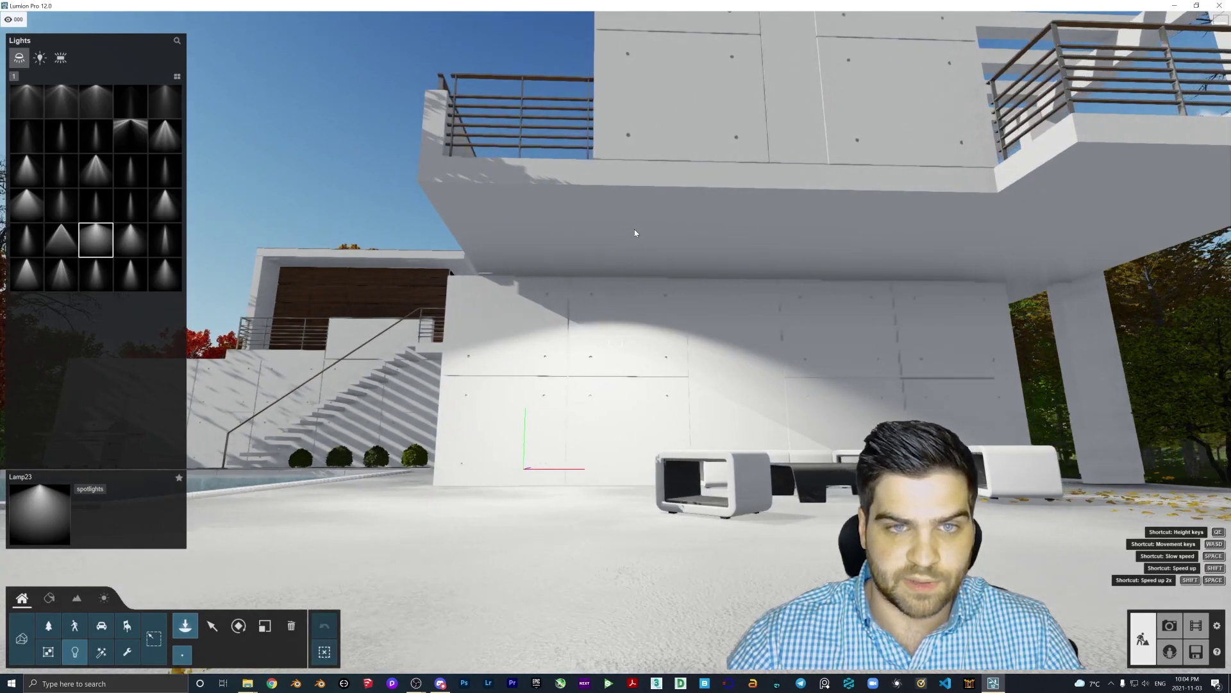
pyautogui.click(212, 625)
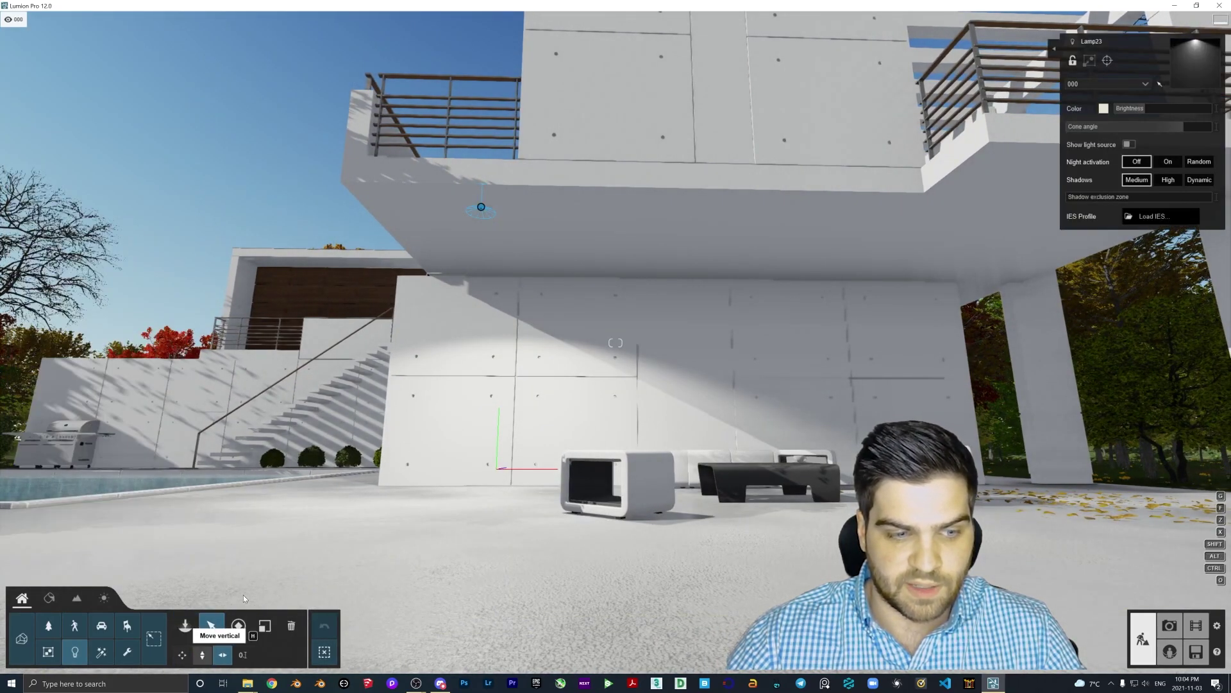
pyautogui.keyDown('alt'); pyautogui.moveTo(481, 207); pyautogui.dragTo(767, 229); pyautogui.keyUp('alt')
pyautogui.press('d')
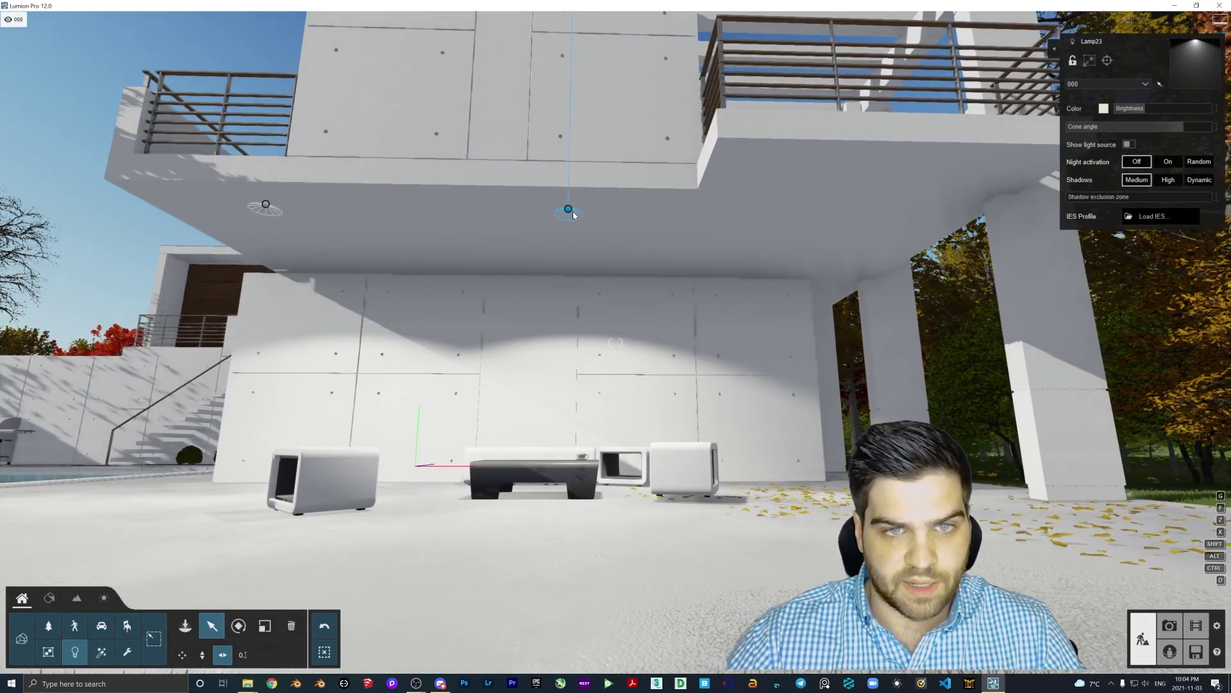
pyautogui.keyDown('alt'); pyautogui.moveTo(570, 211); pyautogui.dragTo(860, 218); pyautogui.keyUp('alt')
pyautogui.click(574, 213)
# Place a Lamp23 spotlight underwater on the pool wall
pyautogui.press('s')
pyautogui.moveTo(860, 218); pyautogui.dragTo(555, 388, button='right')
pyautogui.press('w')
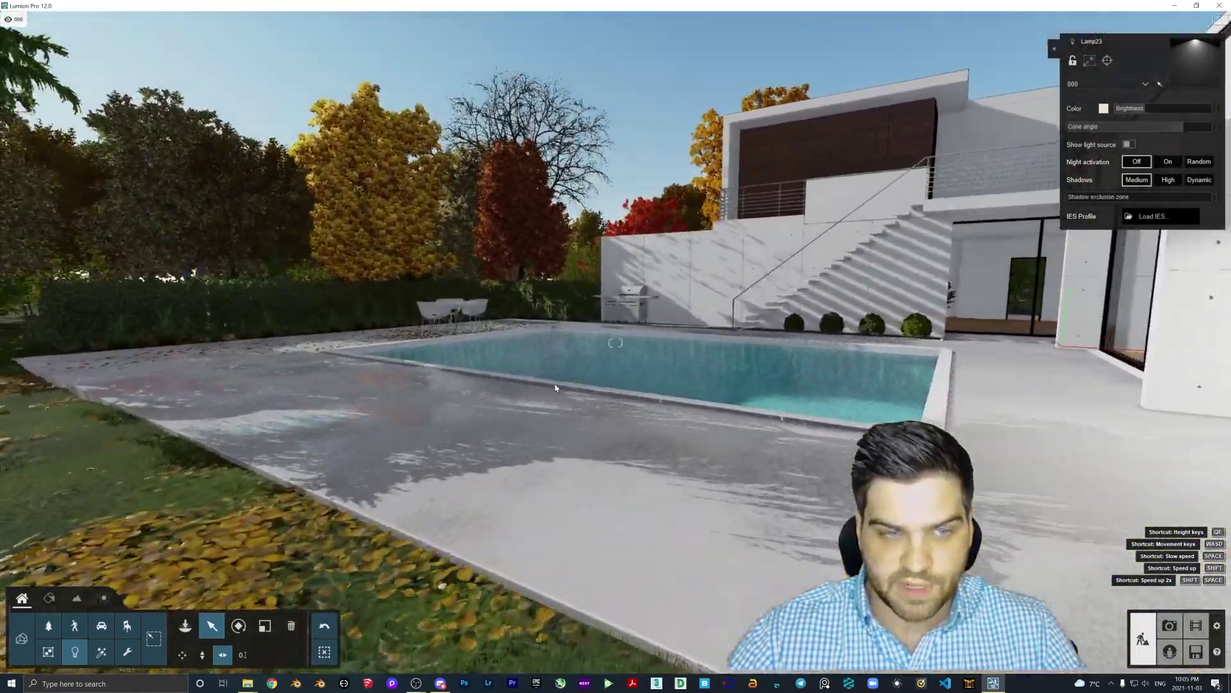
pyautogui.press('w')
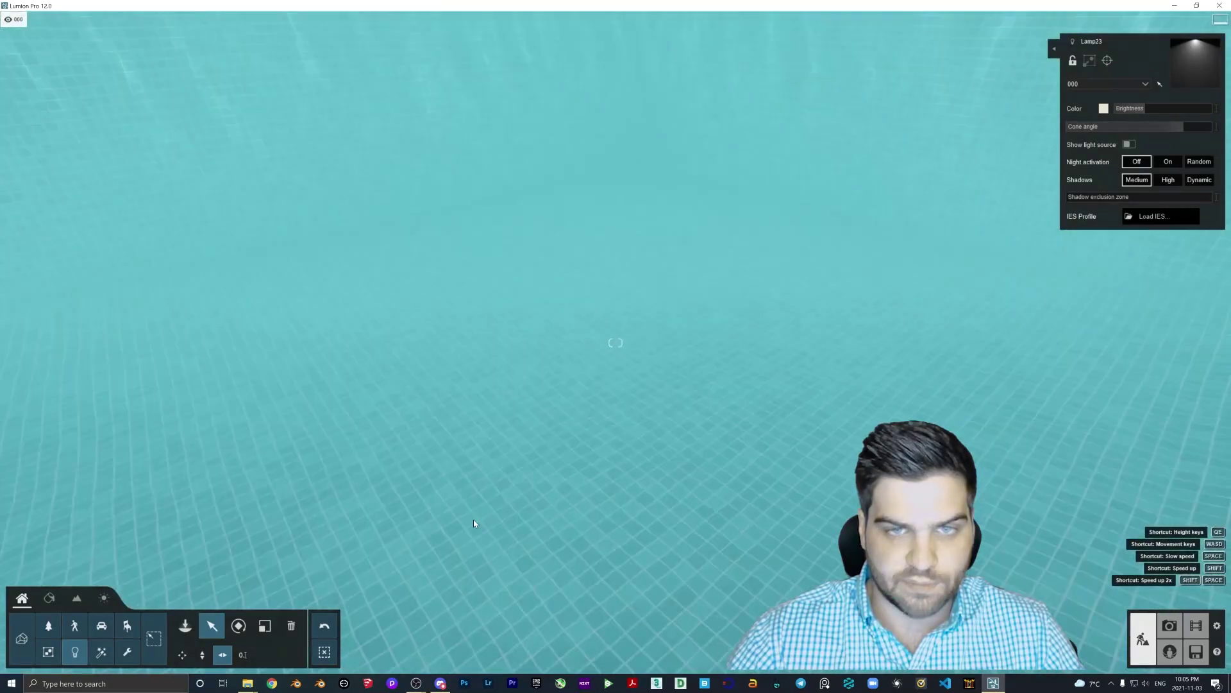
pyautogui.moveTo(474, 523); pyautogui.dragTo(555, 349, button='right')
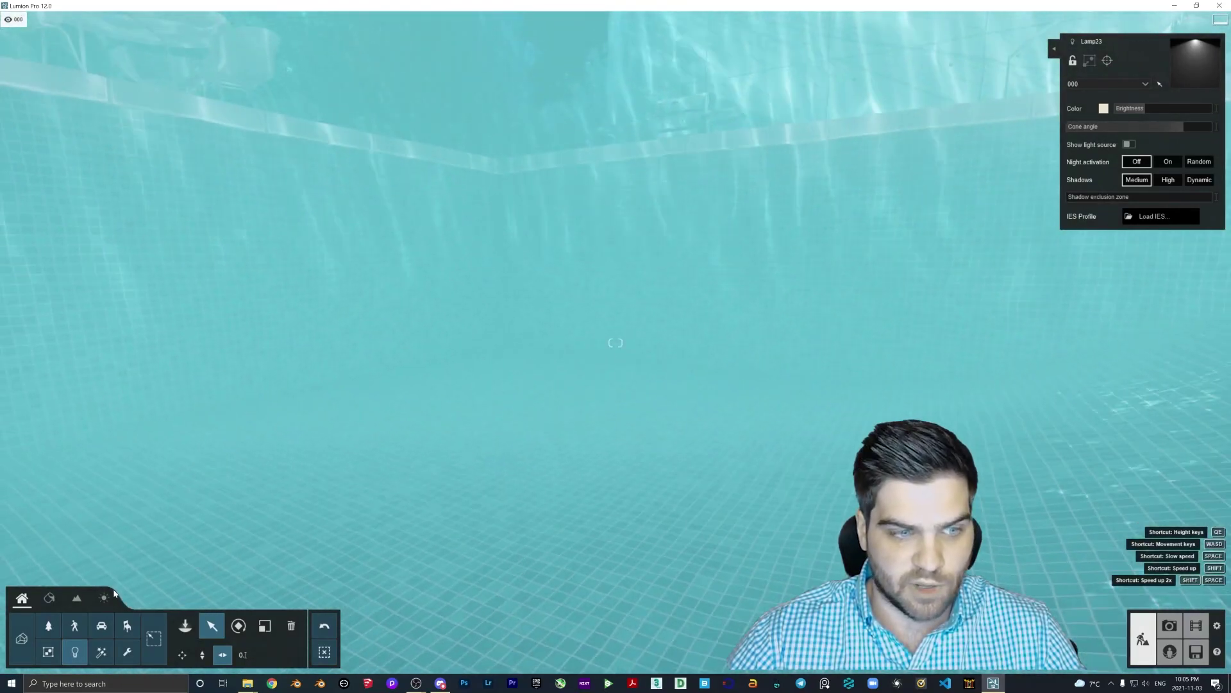
pyautogui.click(185, 625)
pyautogui.click(95, 239)
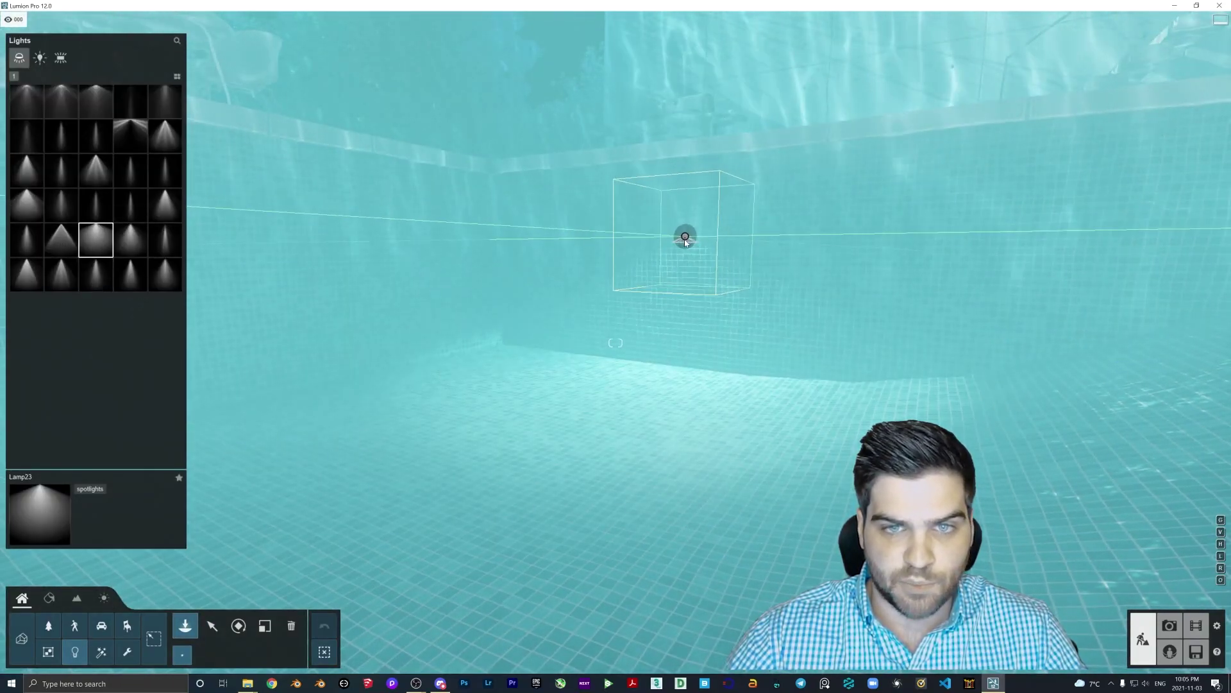
pyautogui.click(682, 241)
# Pitch the underwater spotlight so it shines across the pool, and narrow its cone angle
pyautogui.click(238, 625)
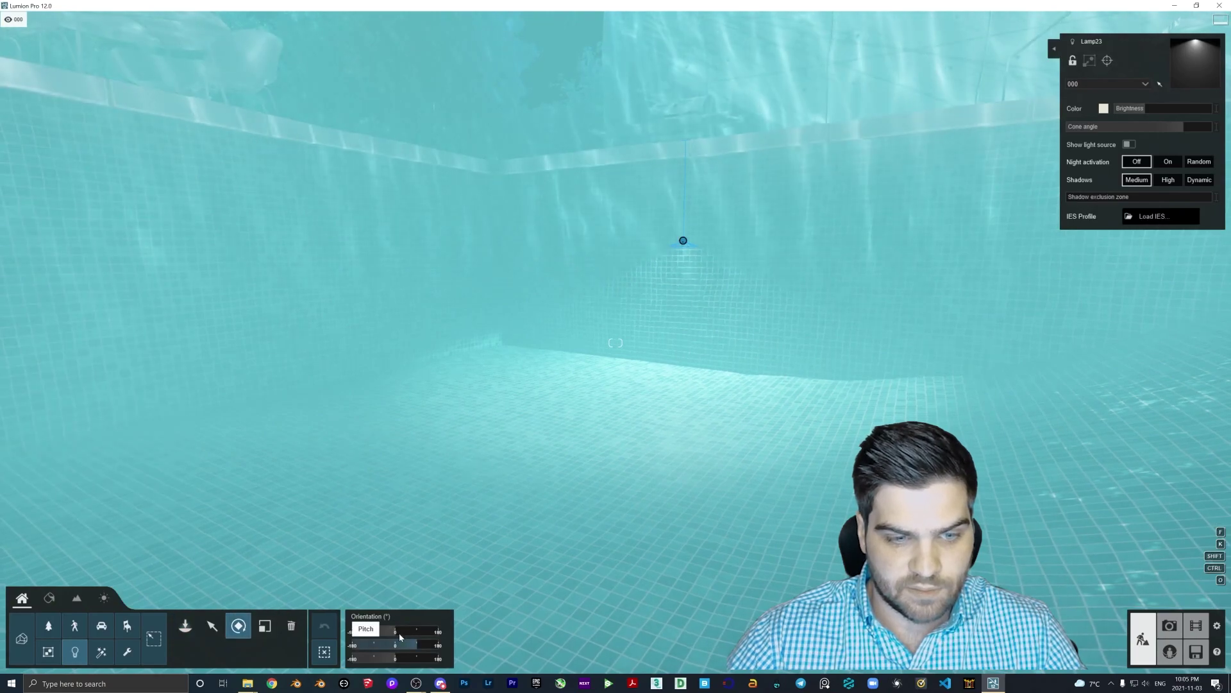
pyautogui.moveTo(376, 629)
pyautogui.mouseDown()
pyautogui.moveTo(354, 631)
pyautogui.moveTo(393, 630)
pyautogui.moveTo(391, 647)
pyautogui.mouseUp()
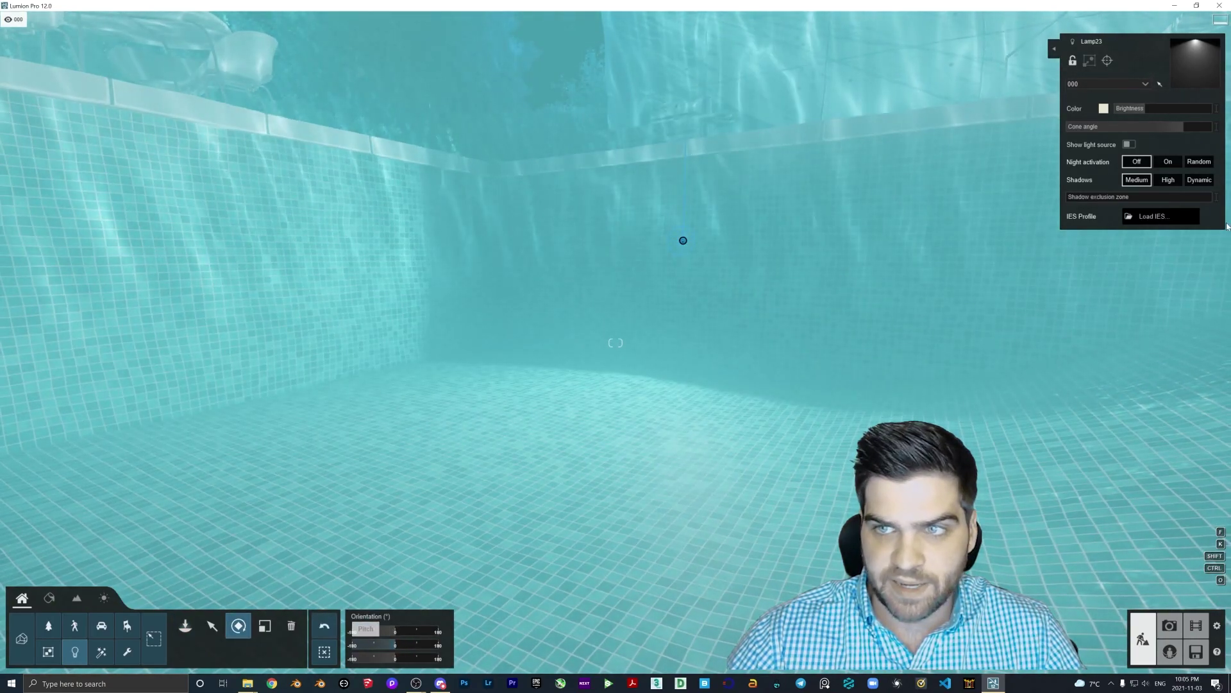
pyautogui.moveTo(1182, 132); pyautogui.dragTo(1126, 129)
# Switch to Photo mode and remove the existing Volumetric Spotlights effect from photo 11
pyautogui.moveTo(615, 343); pyautogui.dragTo(865, 282, button='right')
pyautogui.press('s')
pyautogui.press('w')
pyautogui.press('w')
pyautogui.moveTo(695, 299); pyautogui.dragTo(706, 410, button='right')
pyautogui.press('s')
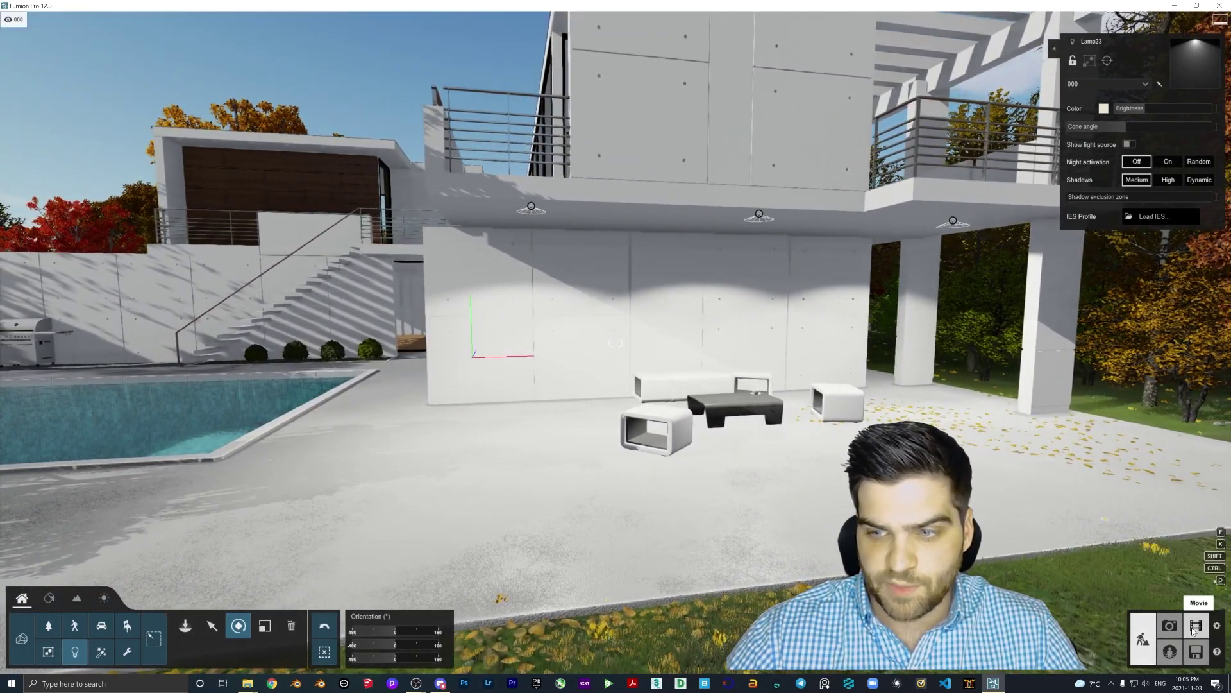
pyautogui.click(1168, 627)
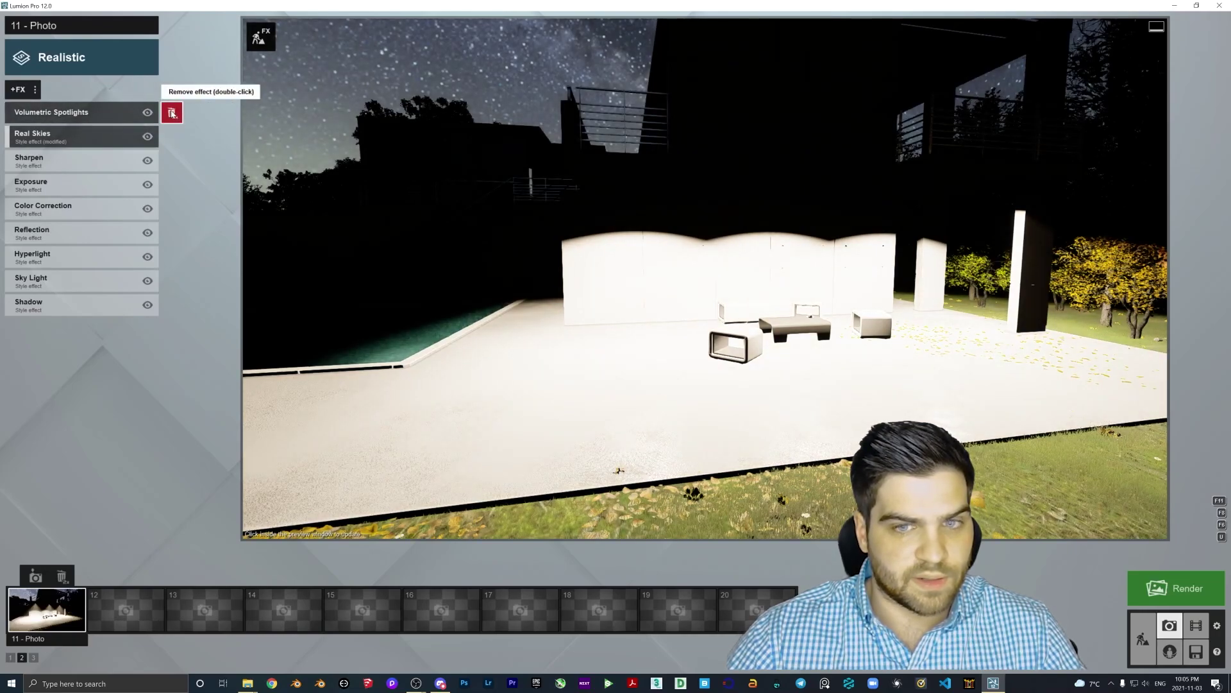
pyautogui.click(171, 112)
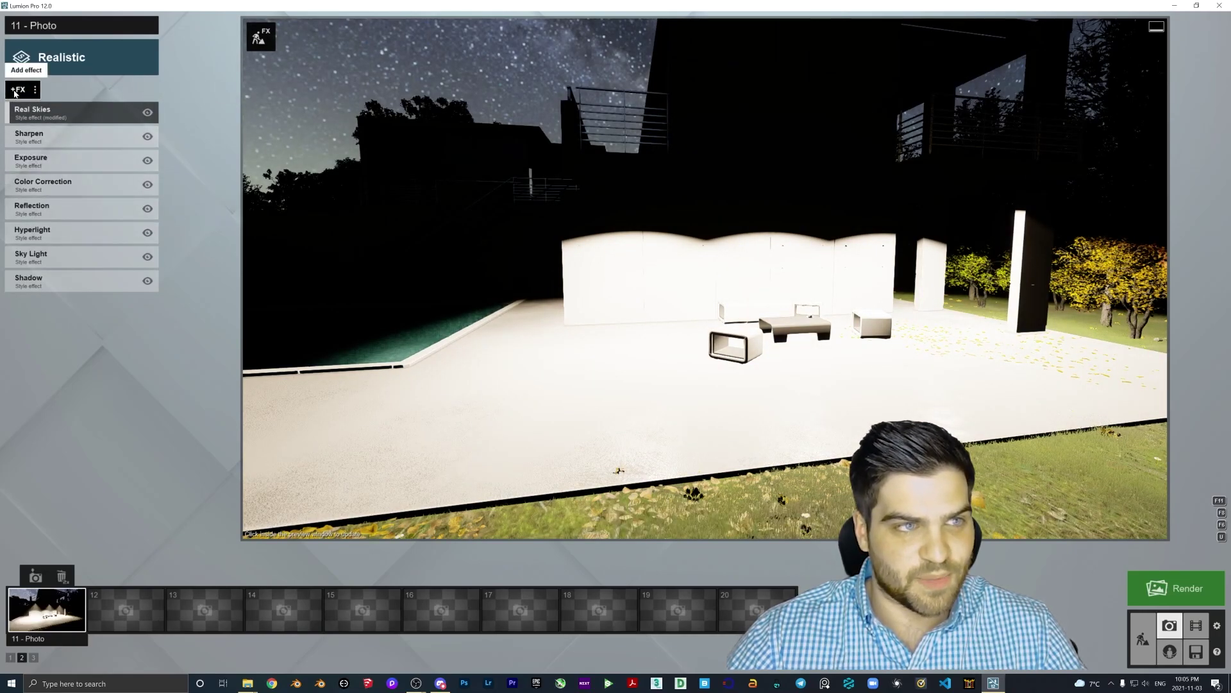
# Add the Volumetric Spotlights lighting effect to the photo
pyautogui.click(16, 89)
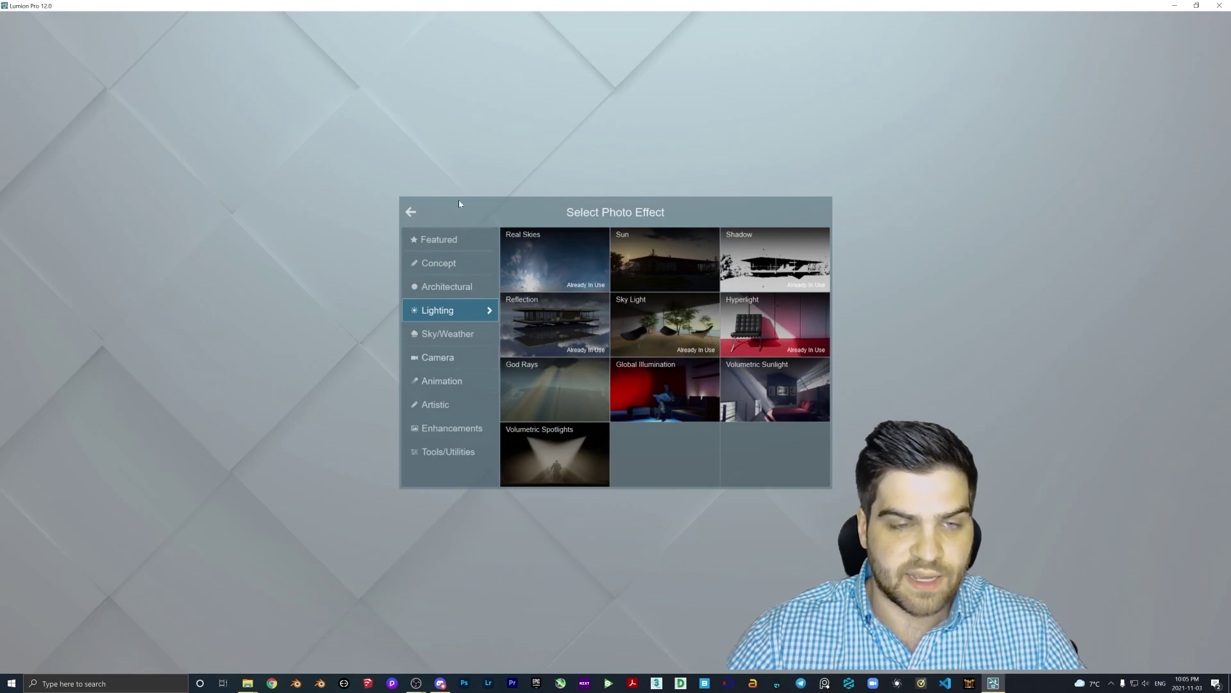
pyautogui.click(449, 289)
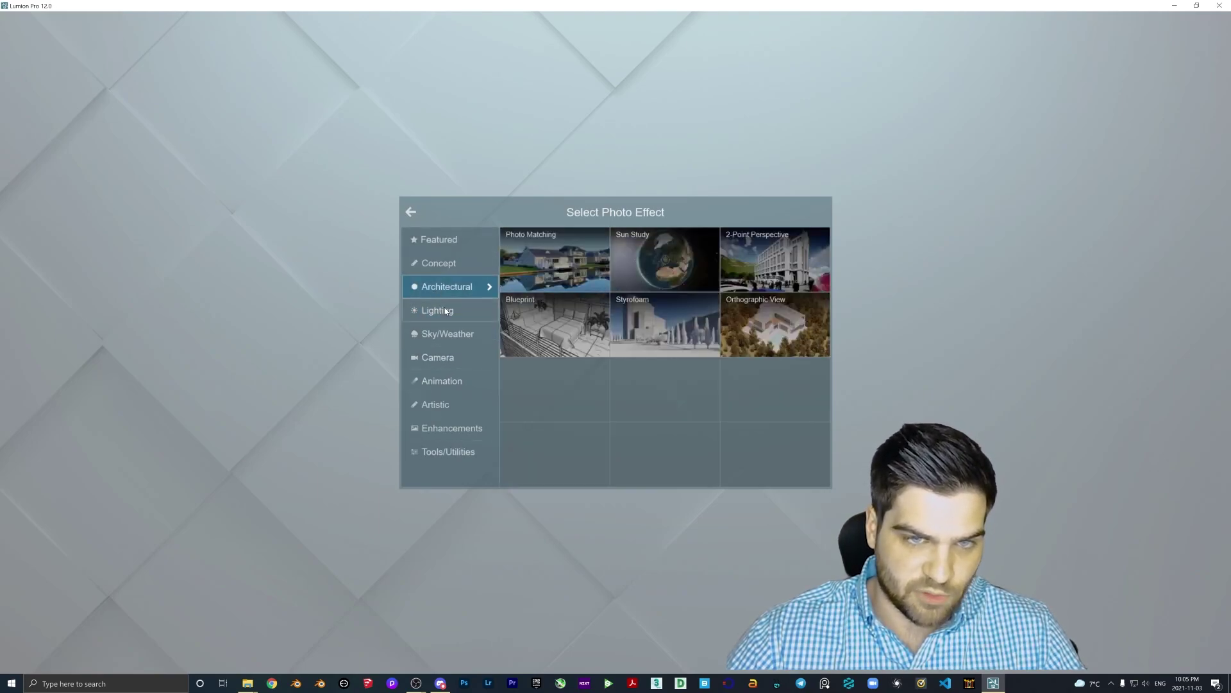
pyautogui.click(445, 264)
pyautogui.click(446, 287)
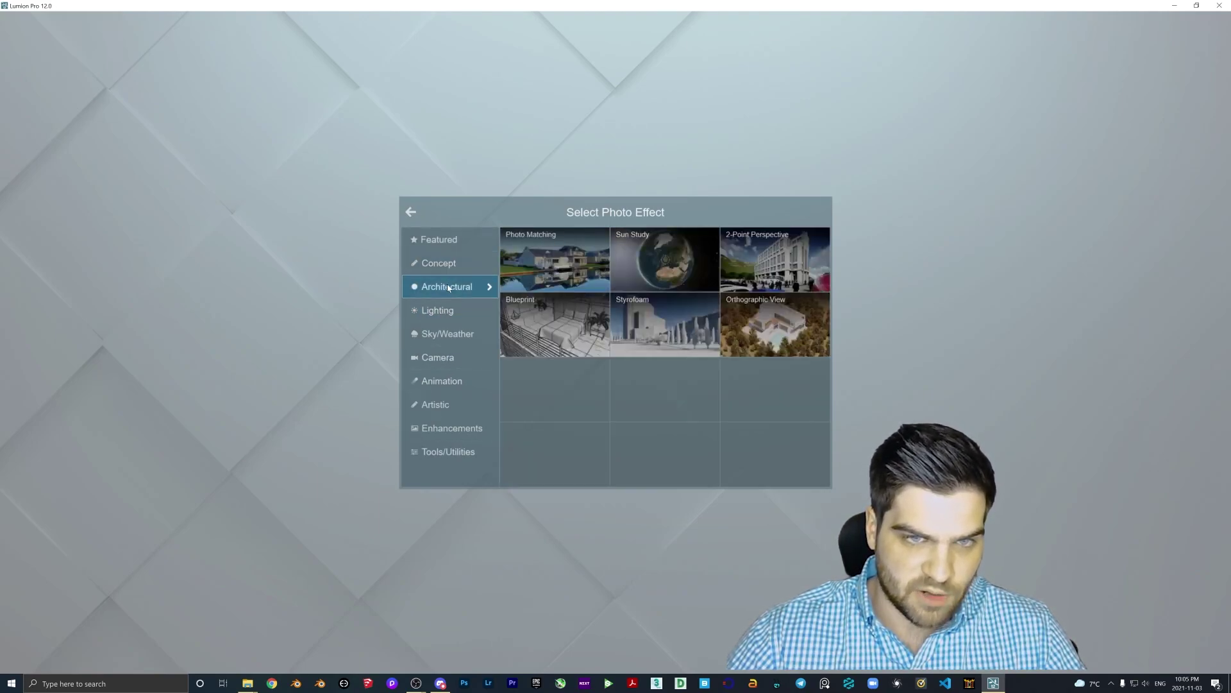
pyautogui.click(447, 310)
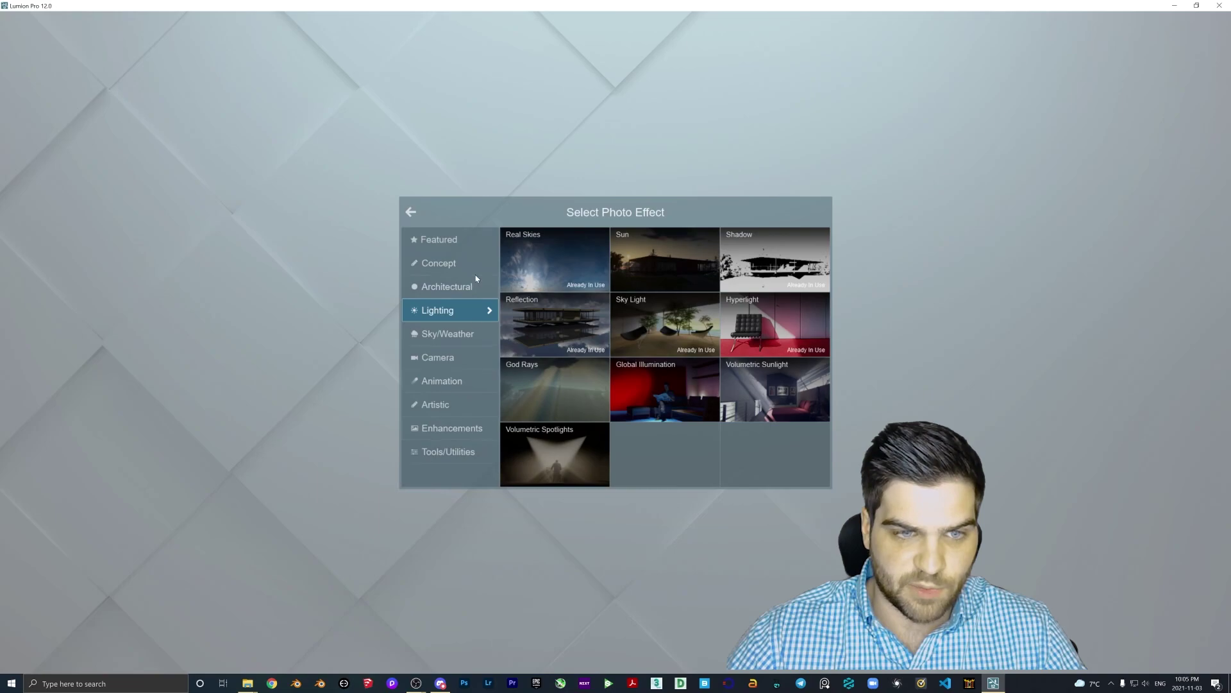
pyautogui.click(567, 466)
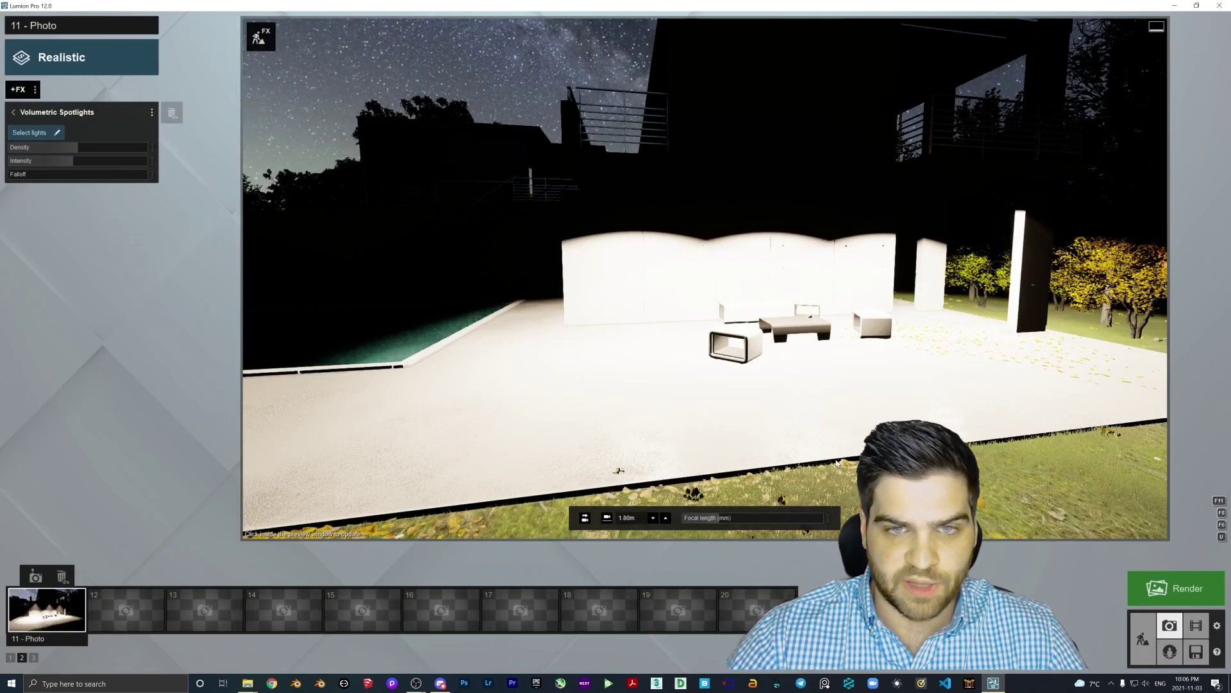
# Enable the three spotlights under the overhang for the Volumetric Spotlights effect
pyautogui.click(31, 133)
pyautogui.click(533, 210)
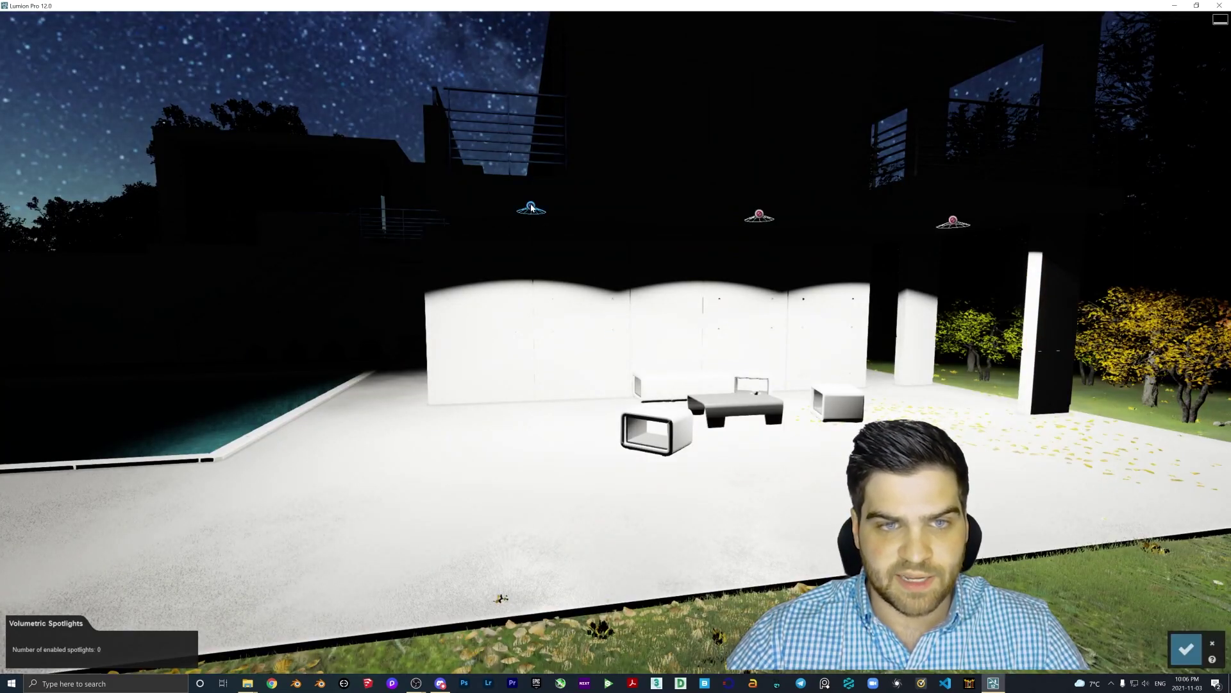
pyautogui.click(759, 215)
pyautogui.click(953, 221)
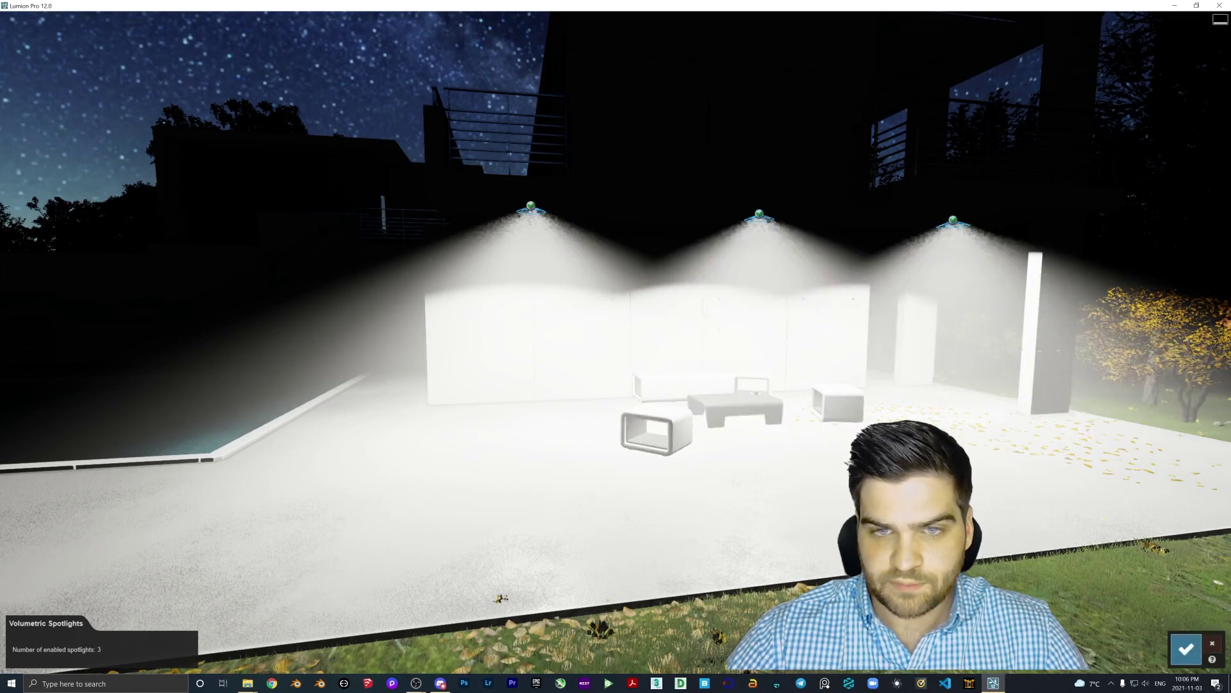
pyautogui.click(1186, 648)
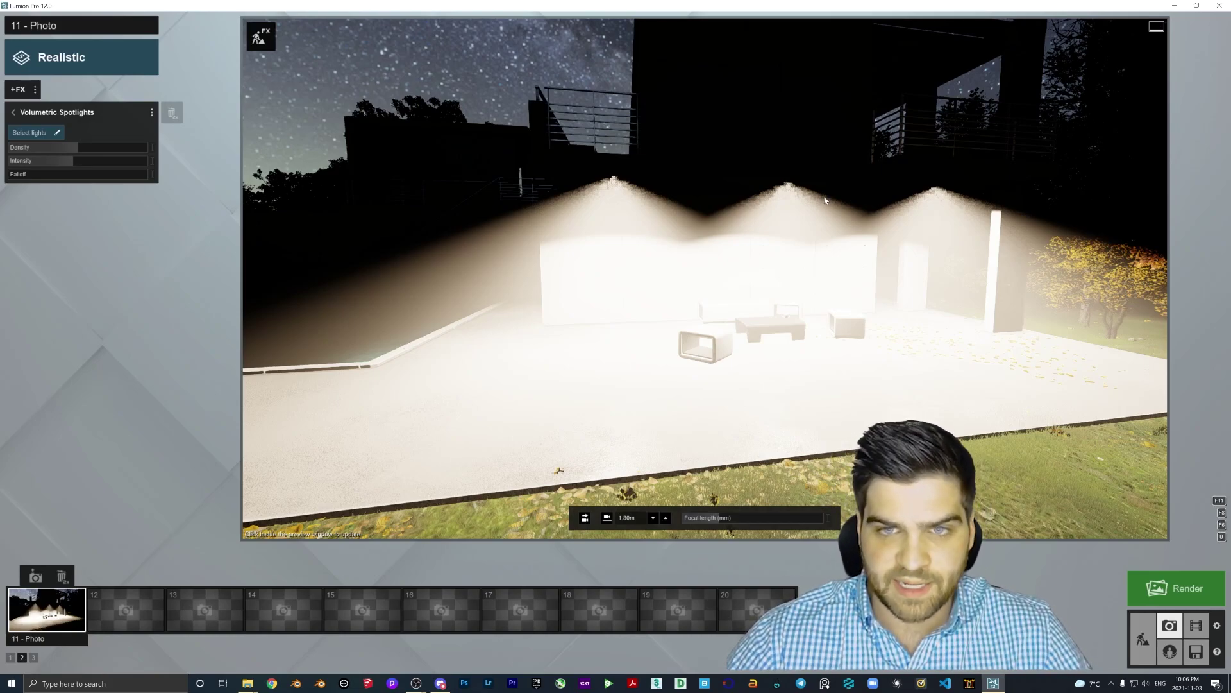
# Lower the Volumetric Spotlights density to about one seventh and the intensity to about a quarter of their ranges
pyautogui.click(827, 204)
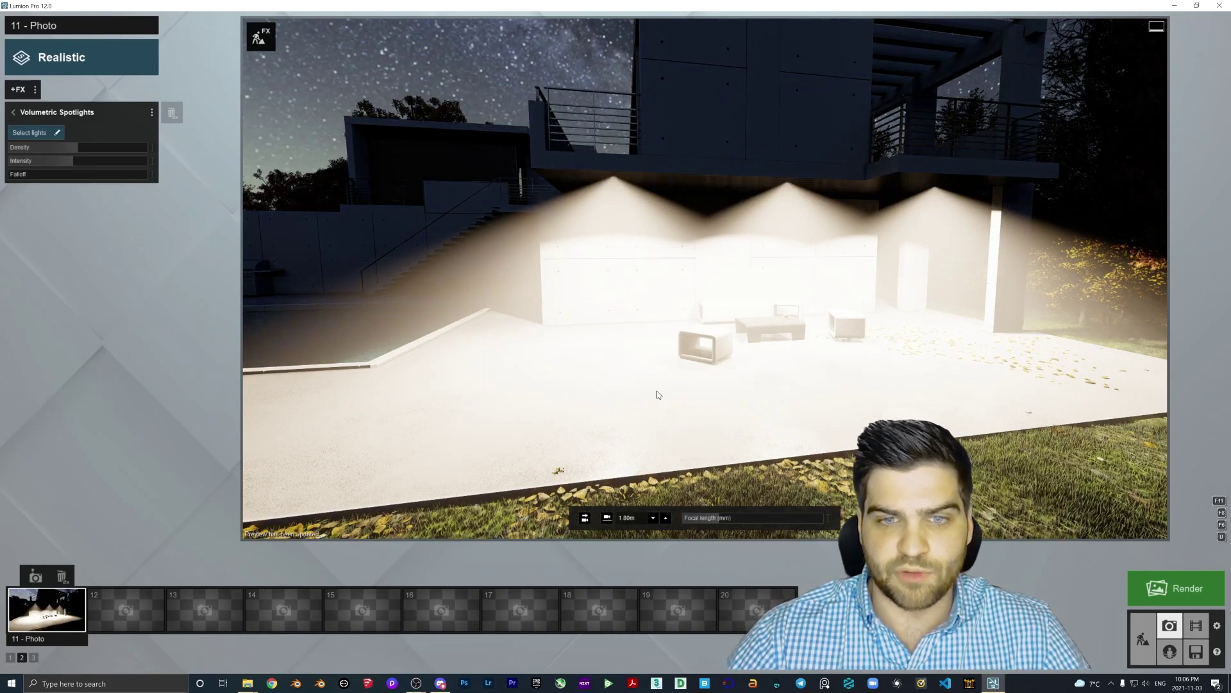
pyautogui.moveTo(76, 147); pyautogui.dragTo(29, 147)
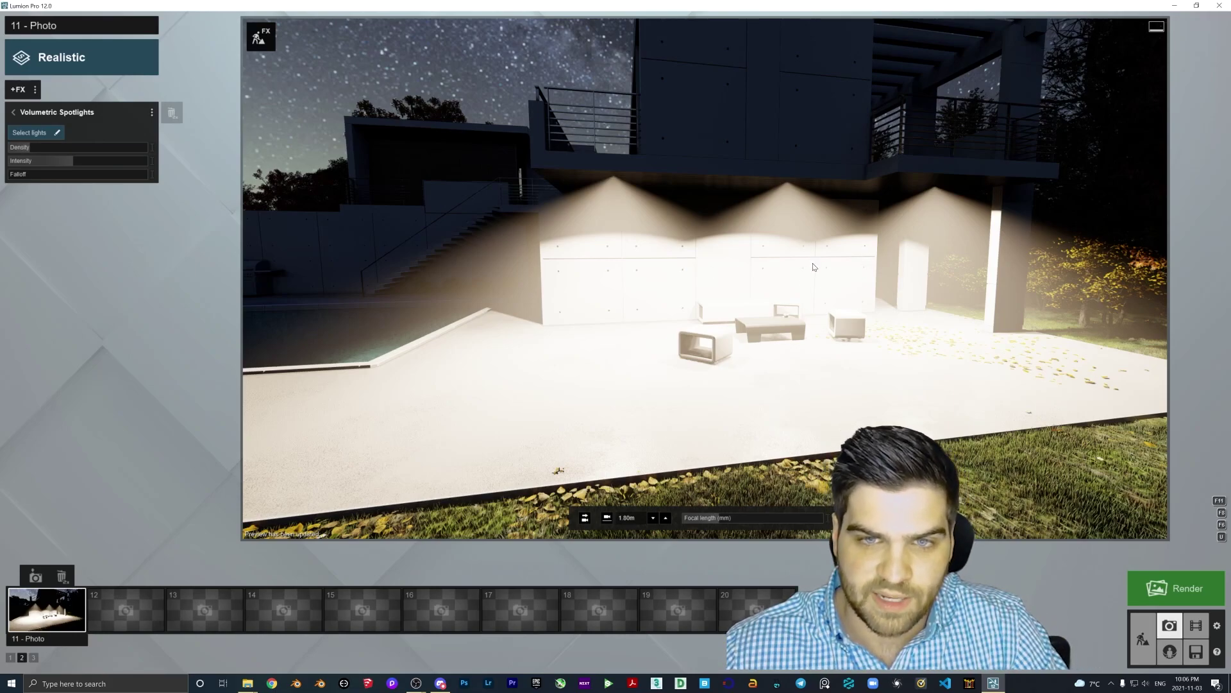
pyautogui.click(38, 161)
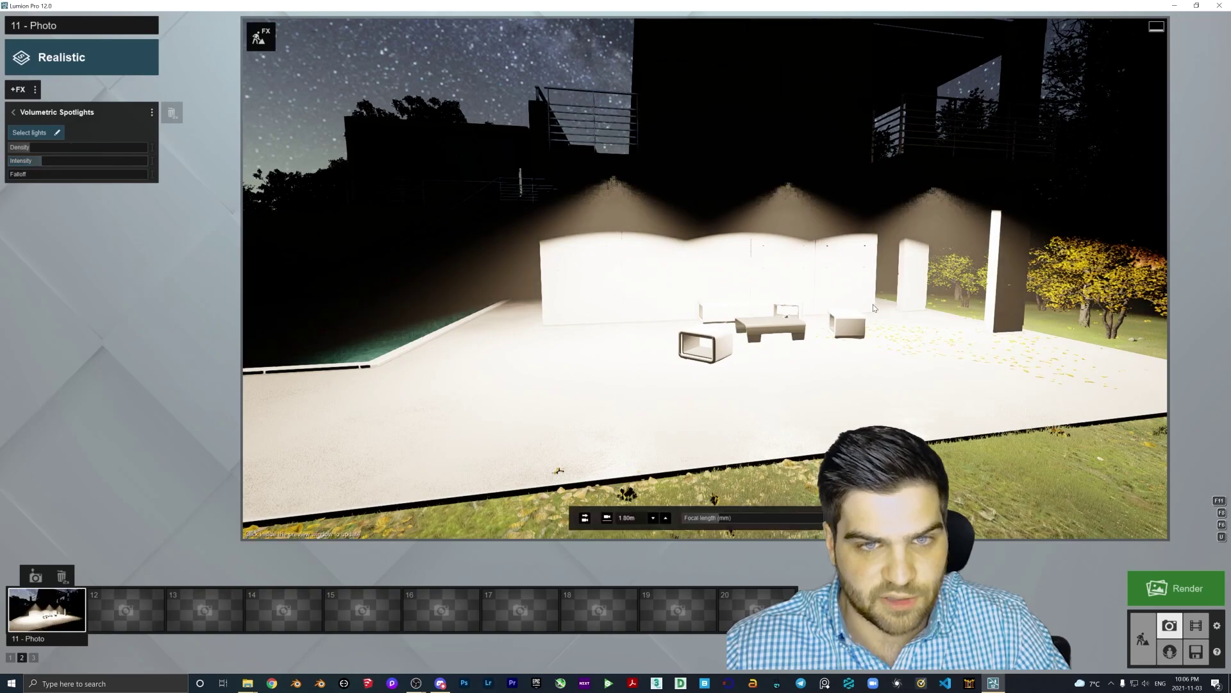
# Frame the house and pool from farther away and reduce both the brightness and overall brightness of the Real Skies effect
pyautogui.moveTo(873, 308); pyautogui.dragTo(583, 366, button='right')
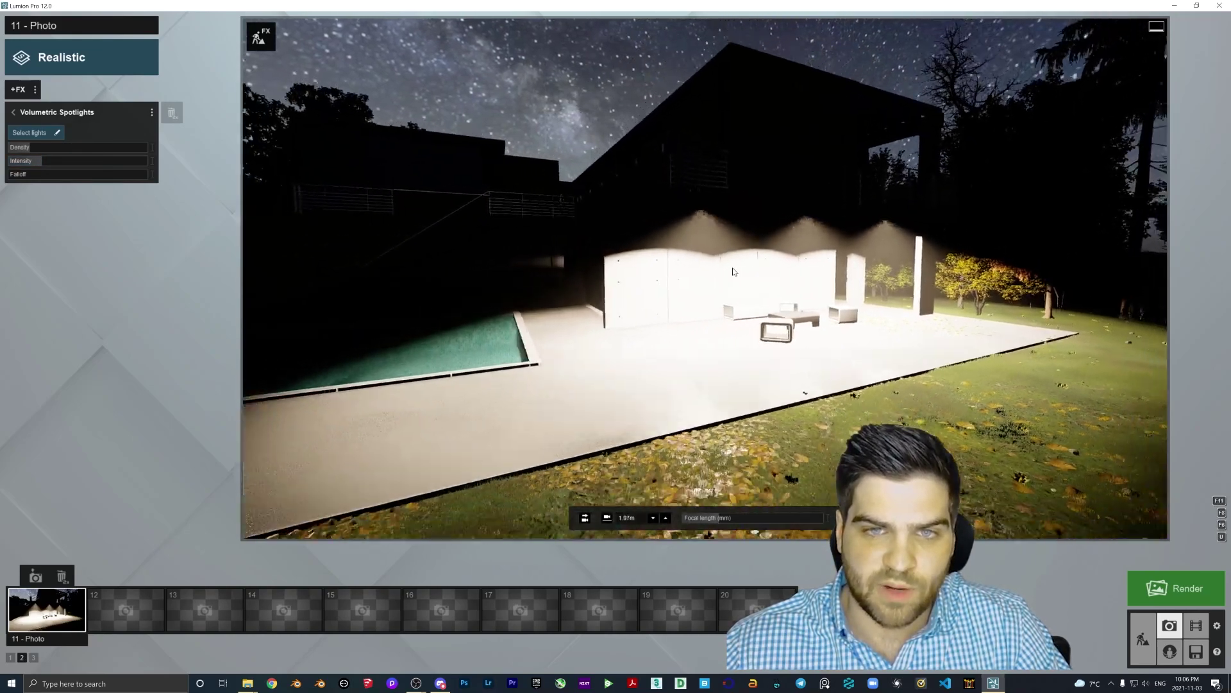
pyautogui.scroll(-3, 735, 272)
pyautogui.click(14, 113)
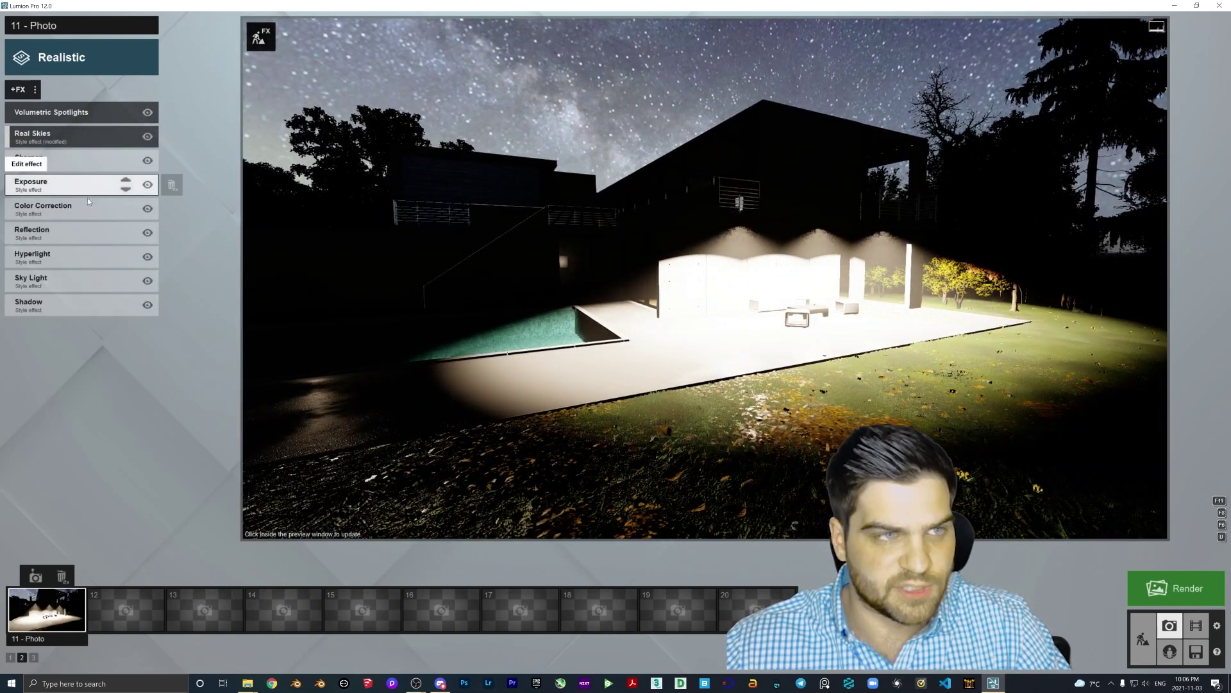
pyautogui.click(32, 136)
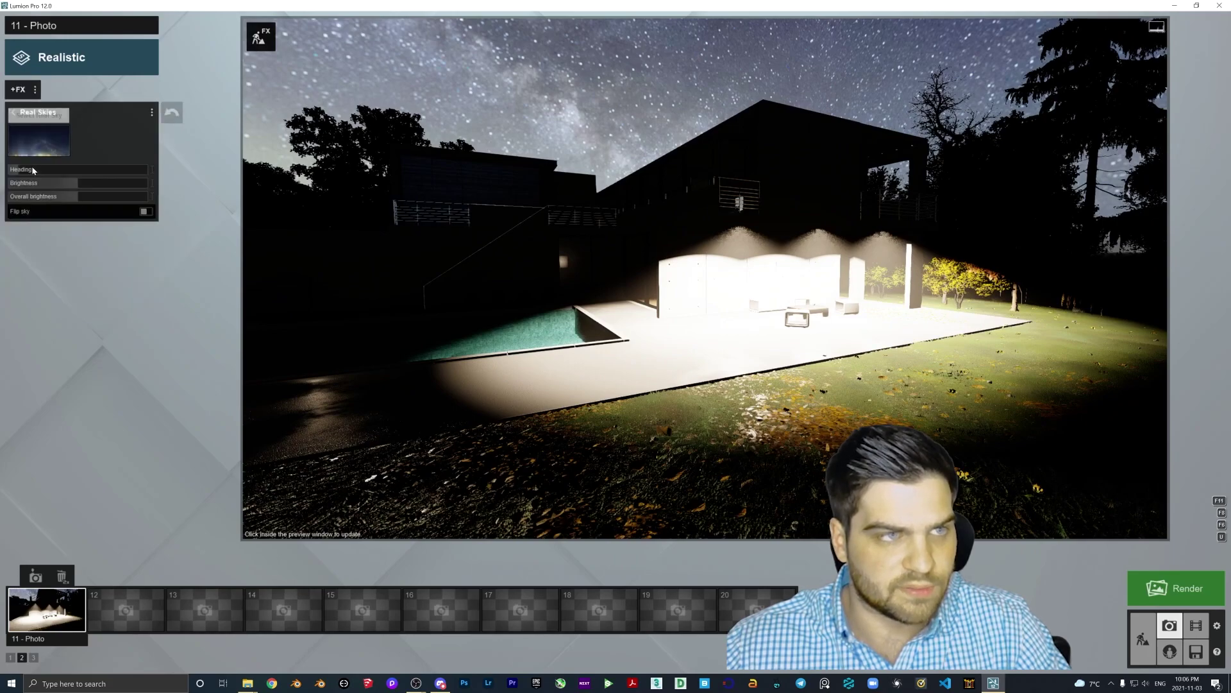
pyautogui.moveTo(76, 186); pyautogui.dragTo(46, 196)
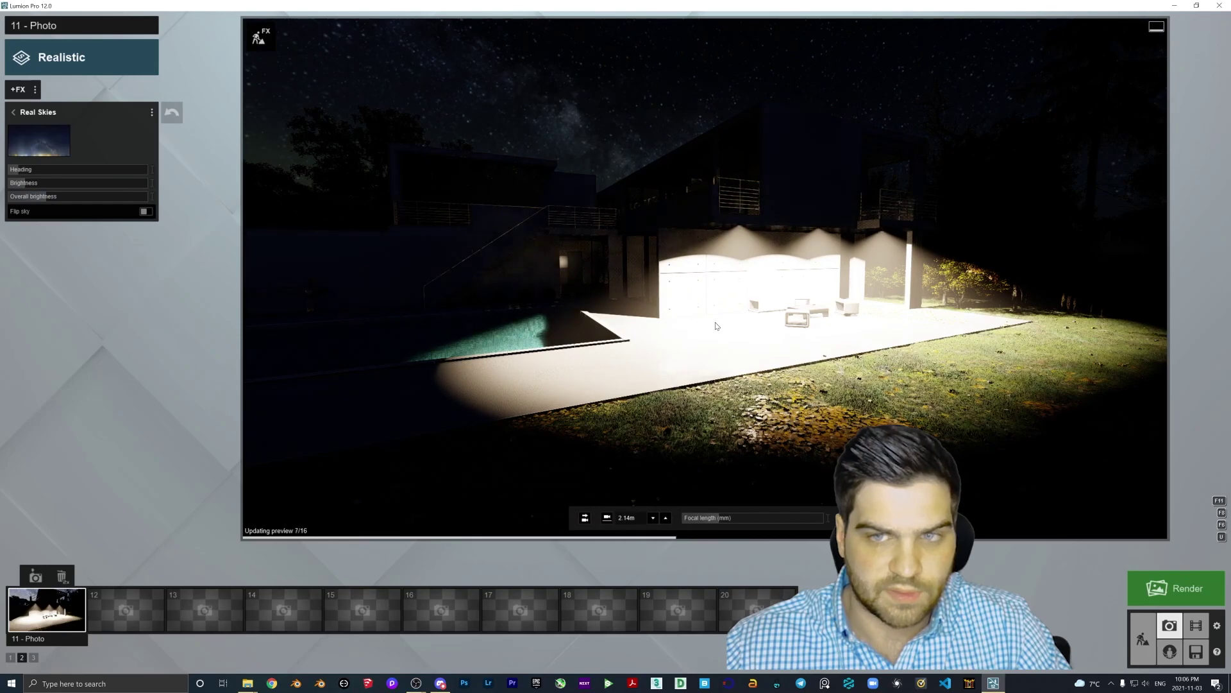
pyautogui.click(12, 111)
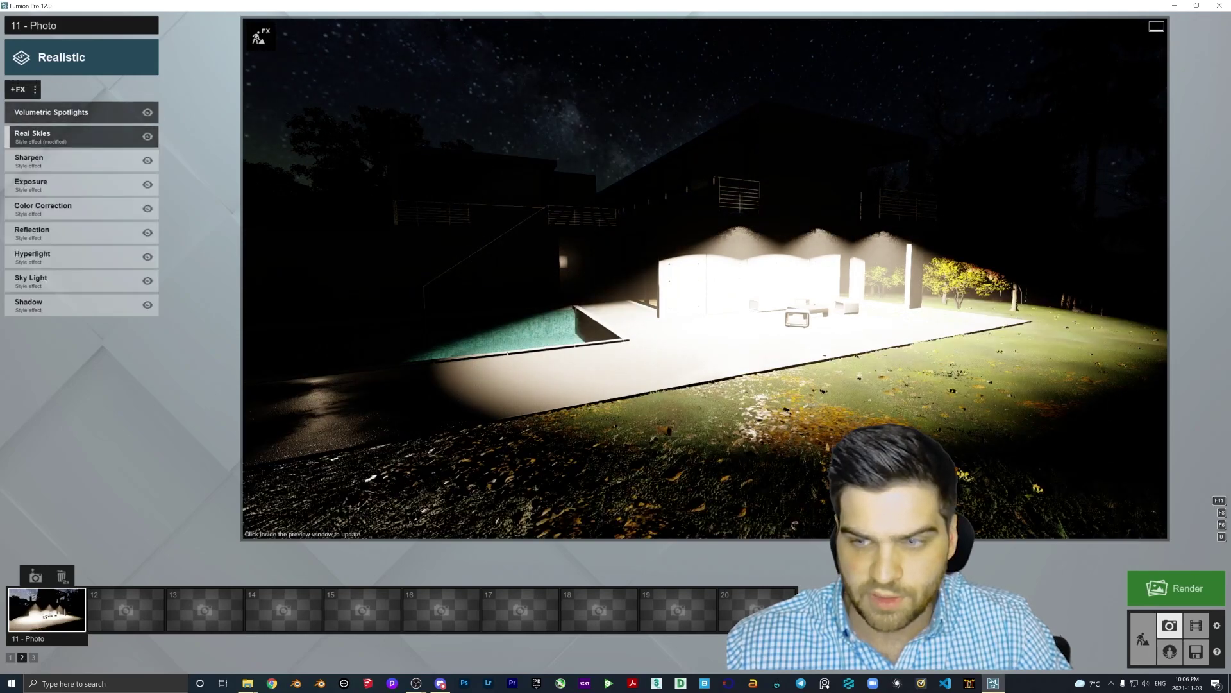
# Return to Build mode, select the three overhang spotlights together and reduce their brightness
pyautogui.click(1142, 635)
pyautogui.click(661, 272)
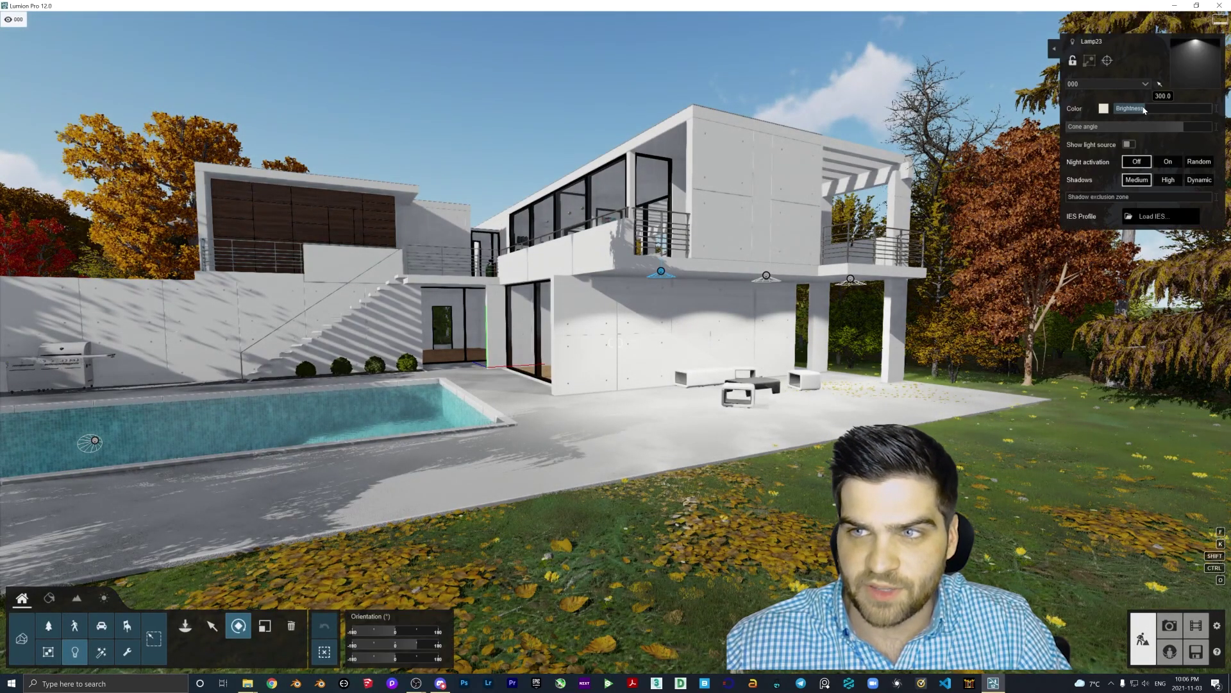
pyautogui.click(212, 626)
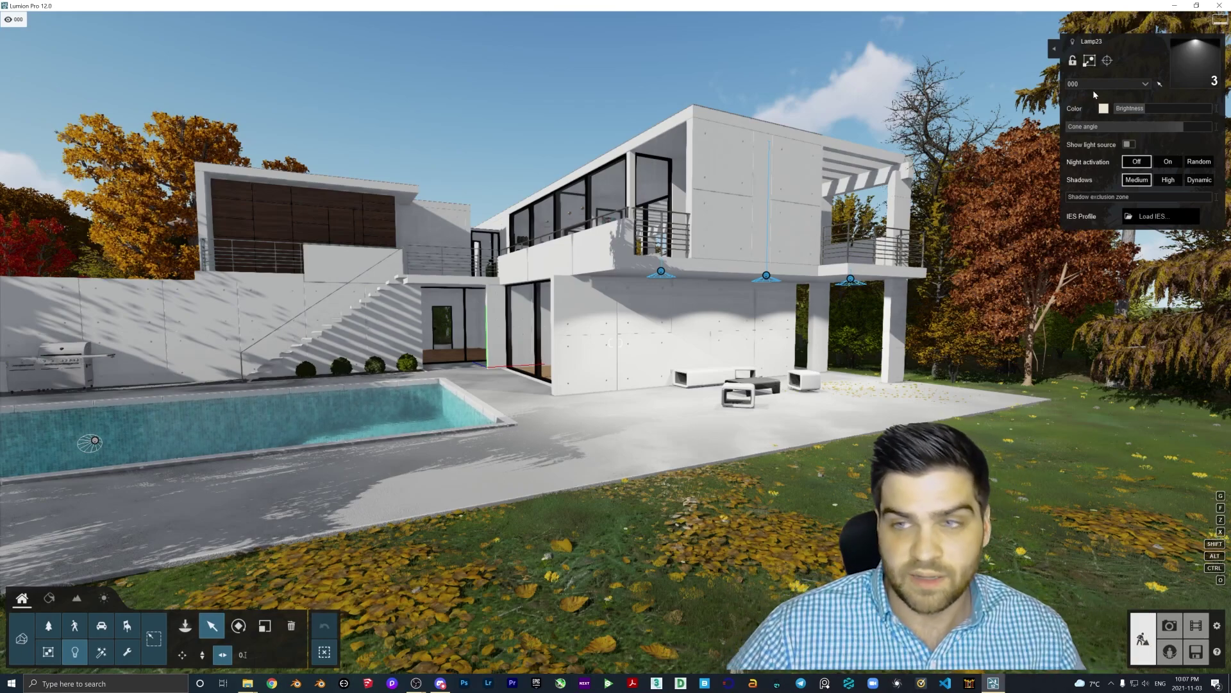
pyautogui.moveTo(1138, 108); pyautogui.dragTo(1131, 110)
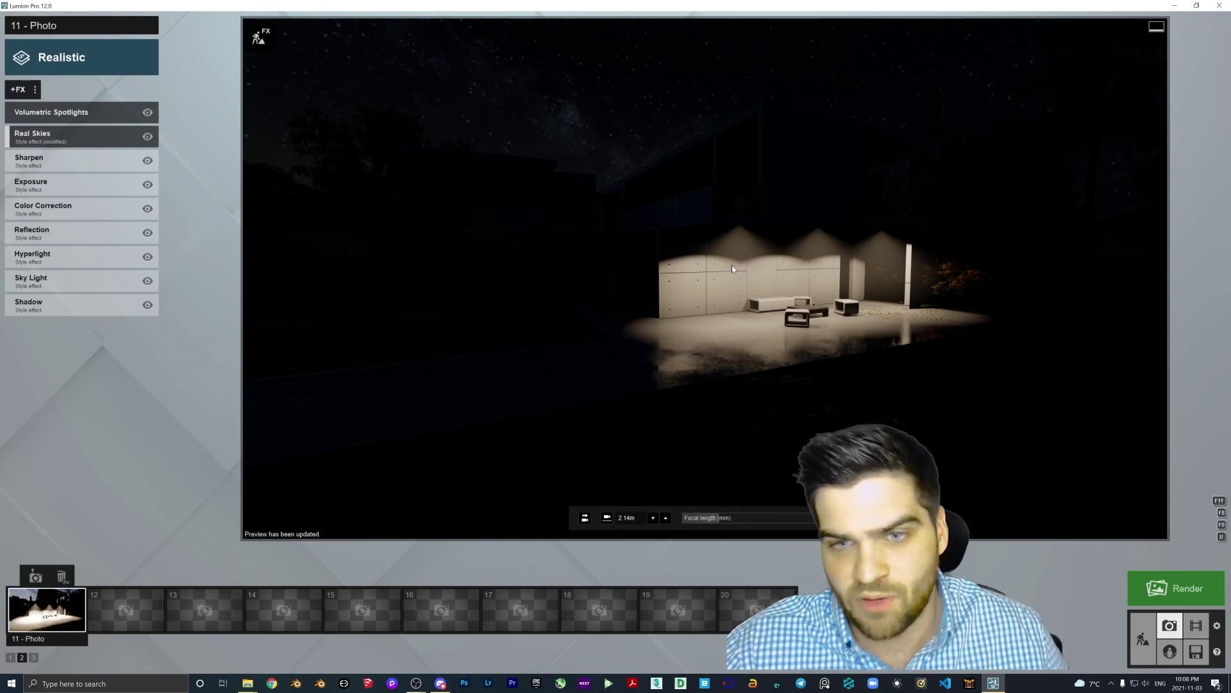
# Turn the Volumetric Spotlights effect off and back on to compare the night preview with and without light beams
pyautogui.click(147, 112)
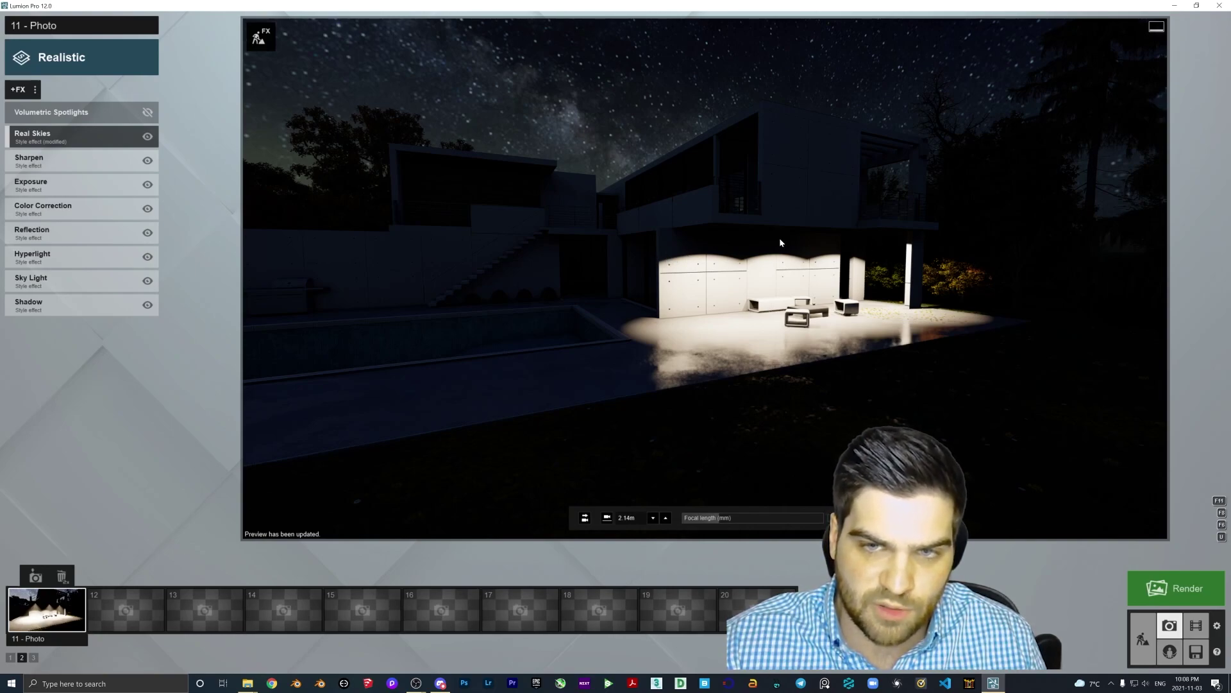
pyautogui.click(147, 112)
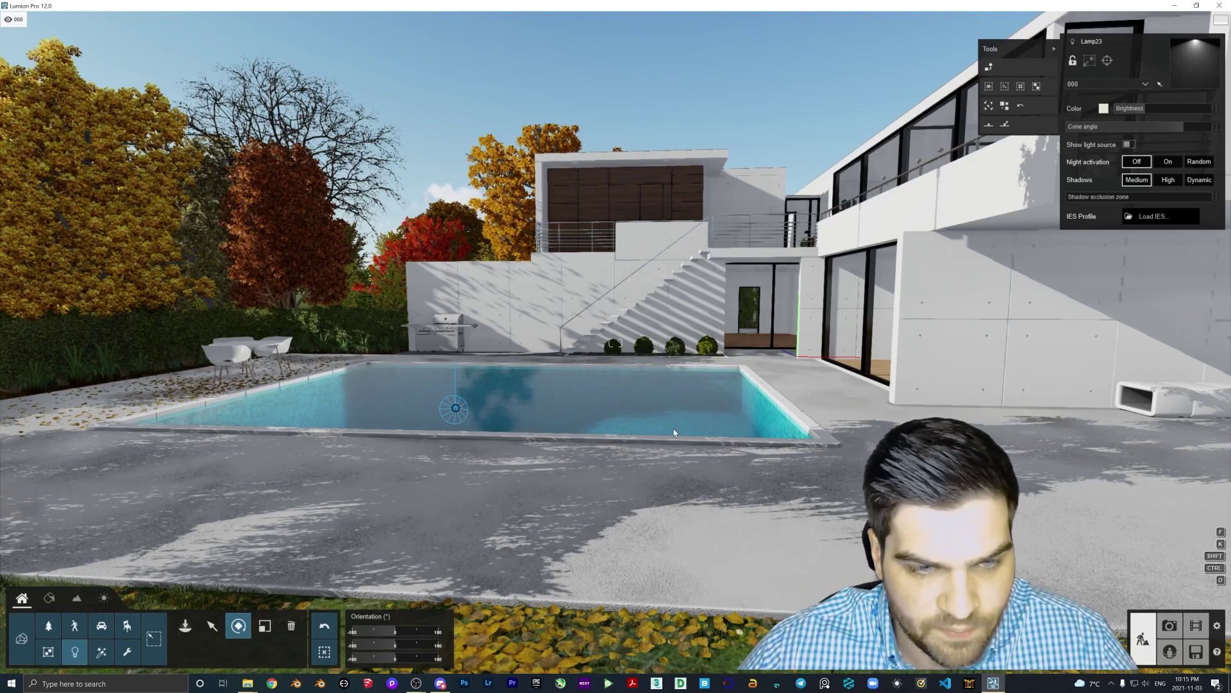
# Set the pool spotlight's cone angle to about 149°
pyautogui.moveTo(673, 429); pyautogui.dragTo(984, 284, button='right')
pyautogui.moveTo(641, 320); pyautogui.dragTo(813, 298, button='right')
pyautogui.moveTo(965, 297); pyautogui.dragTo(737, 362, button='right')
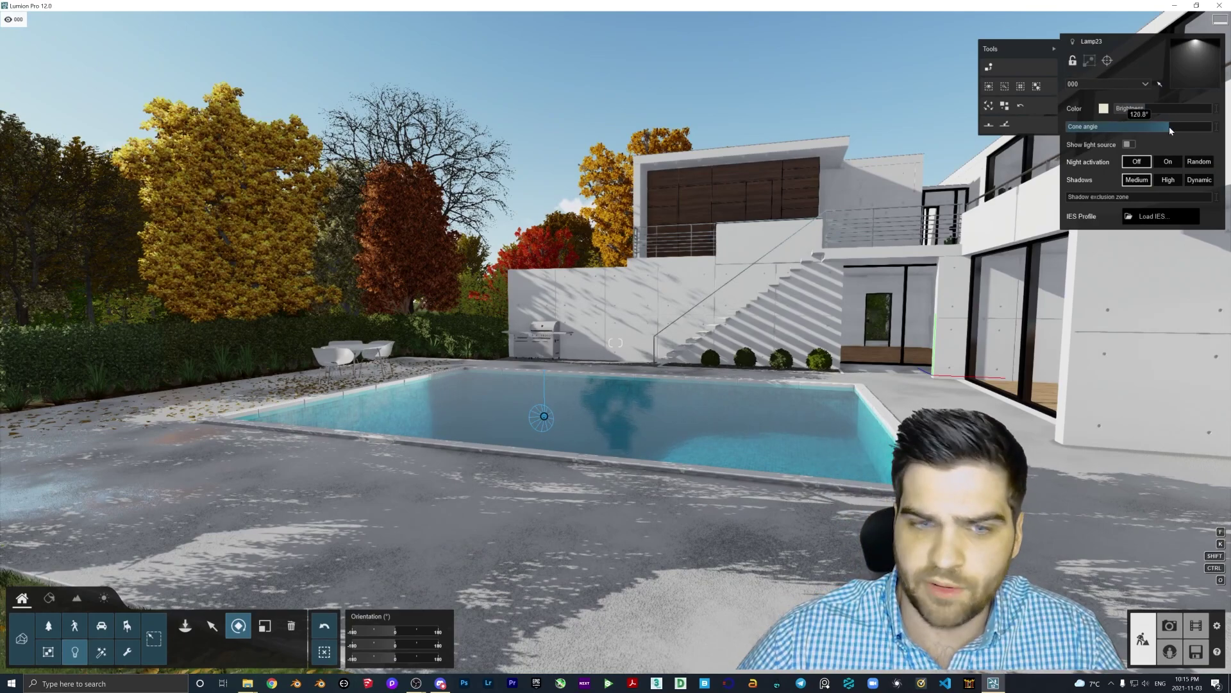
pyautogui.moveTo(1169, 126); pyautogui.dragTo(1146, 131)
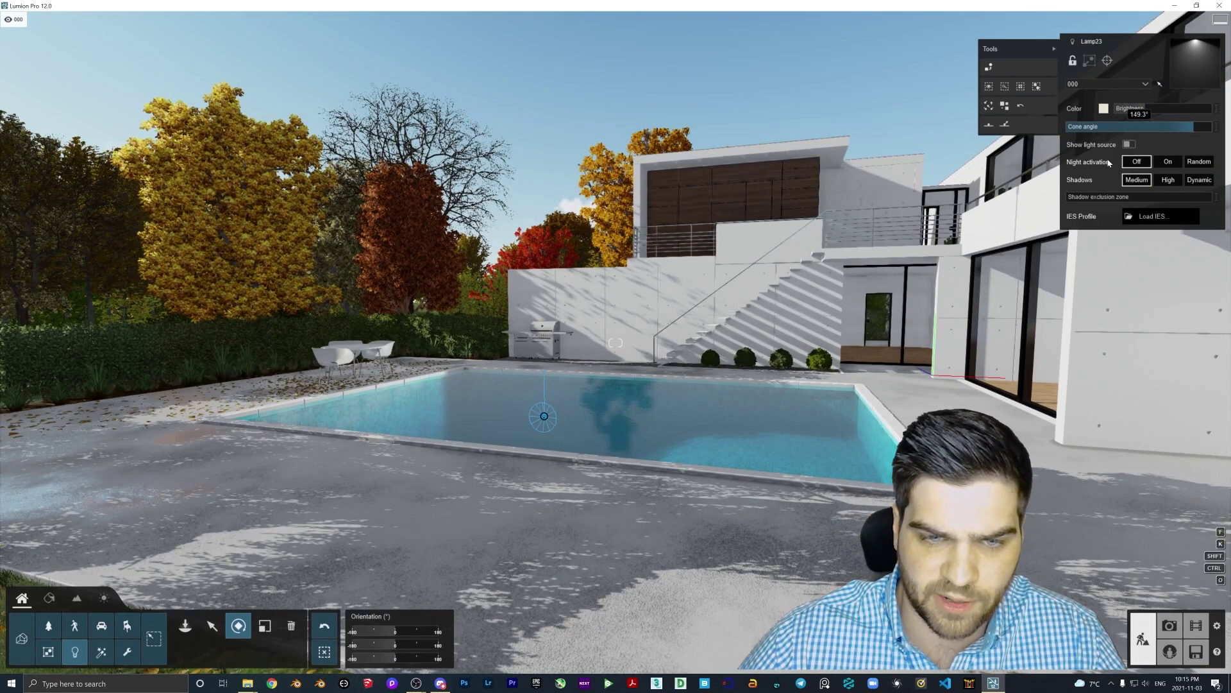
# Change the pool spotlight's color to a light turquoise
pyautogui.moveTo(770, 302); pyautogui.dragTo(654, 333, button='right')
pyautogui.press('w')
pyautogui.click(1103, 108)
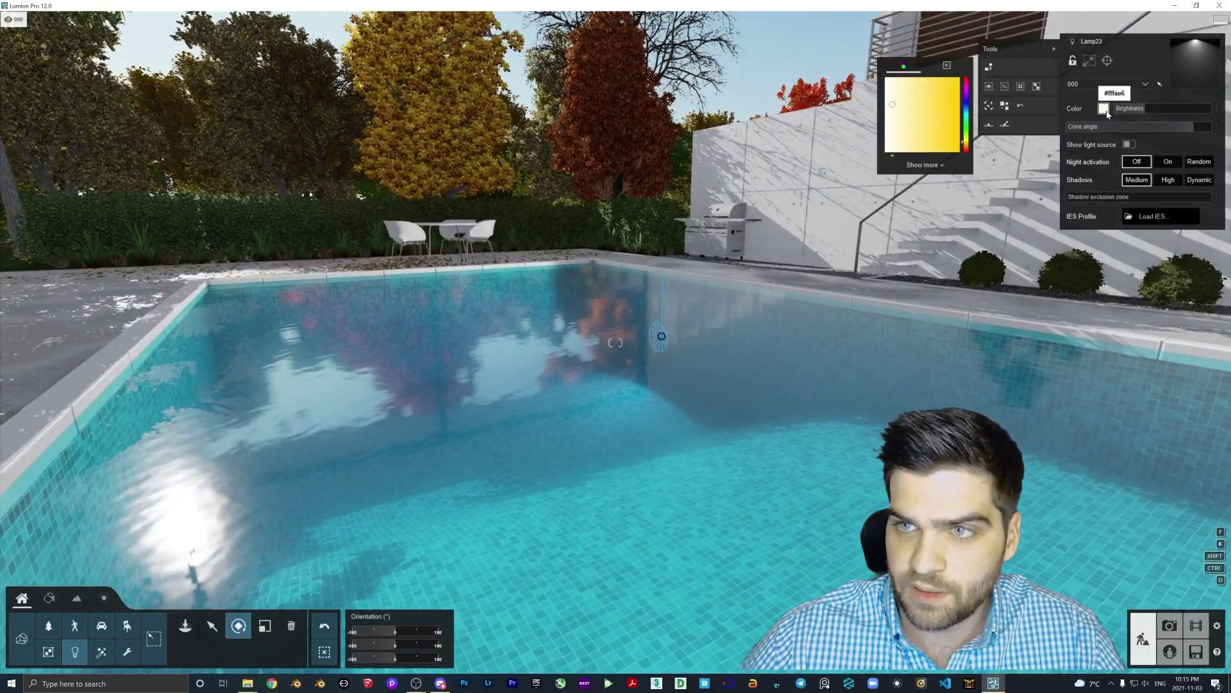
pyautogui.click(968, 115)
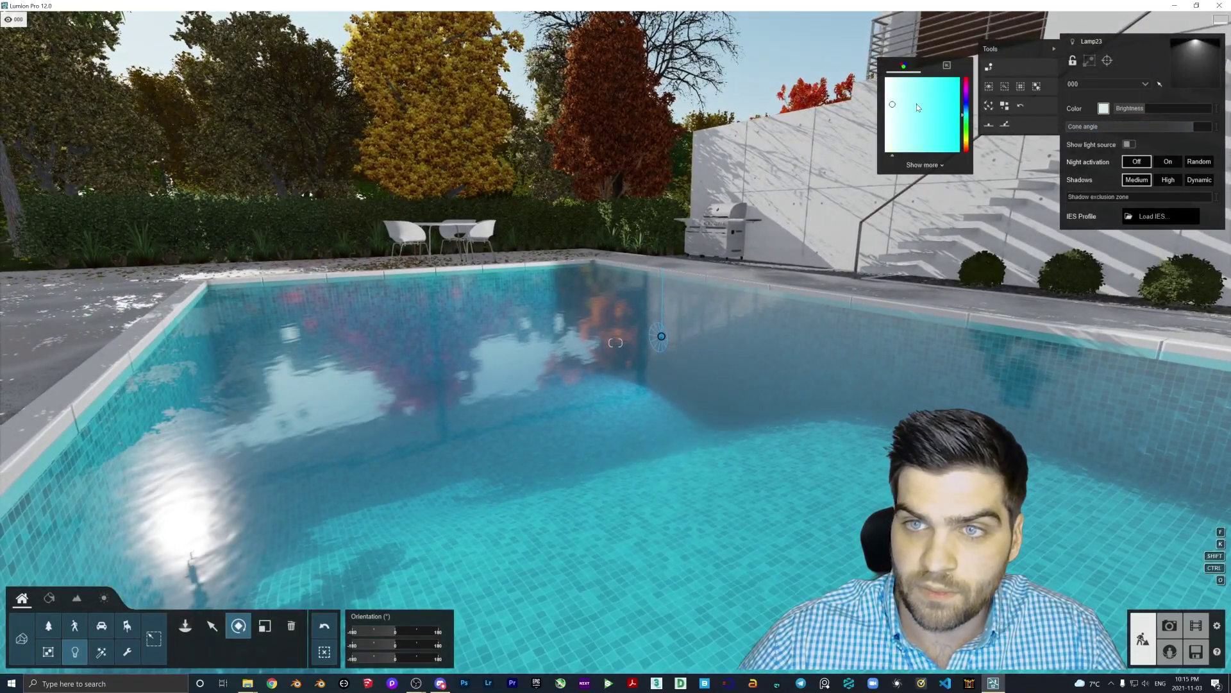
pyautogui.click(942, 104)
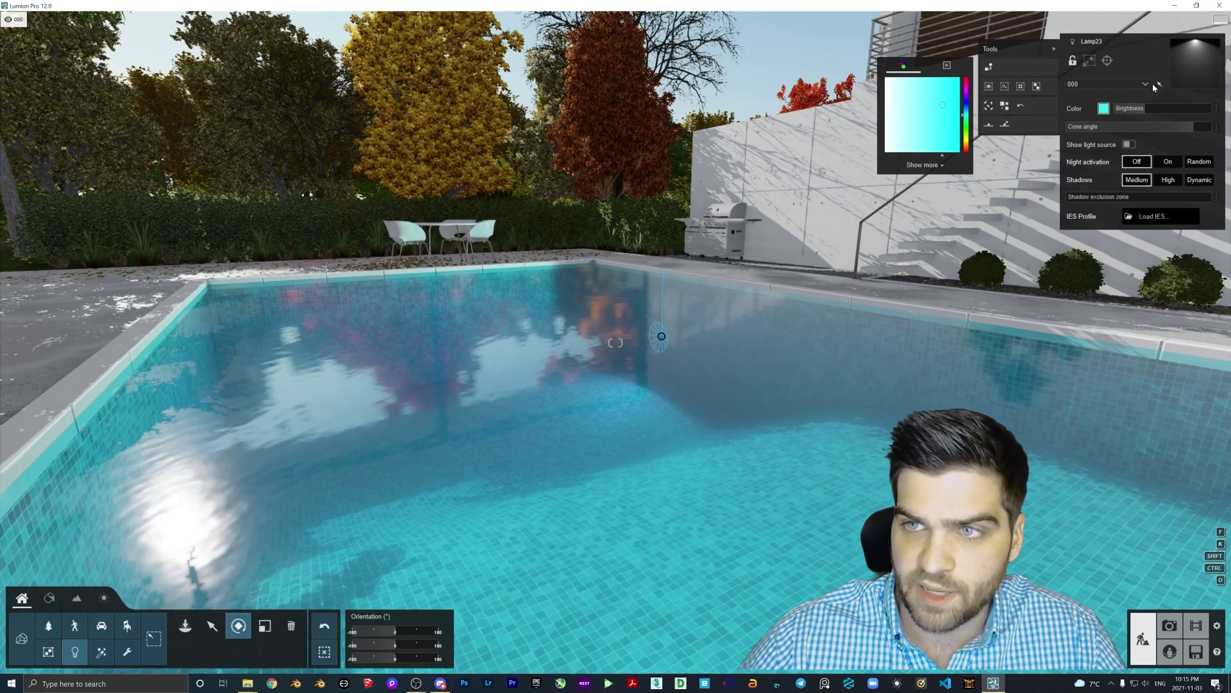
# Switch to Photo mode and examine the turquoise pool light up close in the night preview
pyautogui.press('a')
pyautogui.moveTo(666, 364); pyautogui.dragTo(667, 465, button='right')
pyautogui.press('s')
pyautogui.press('a')
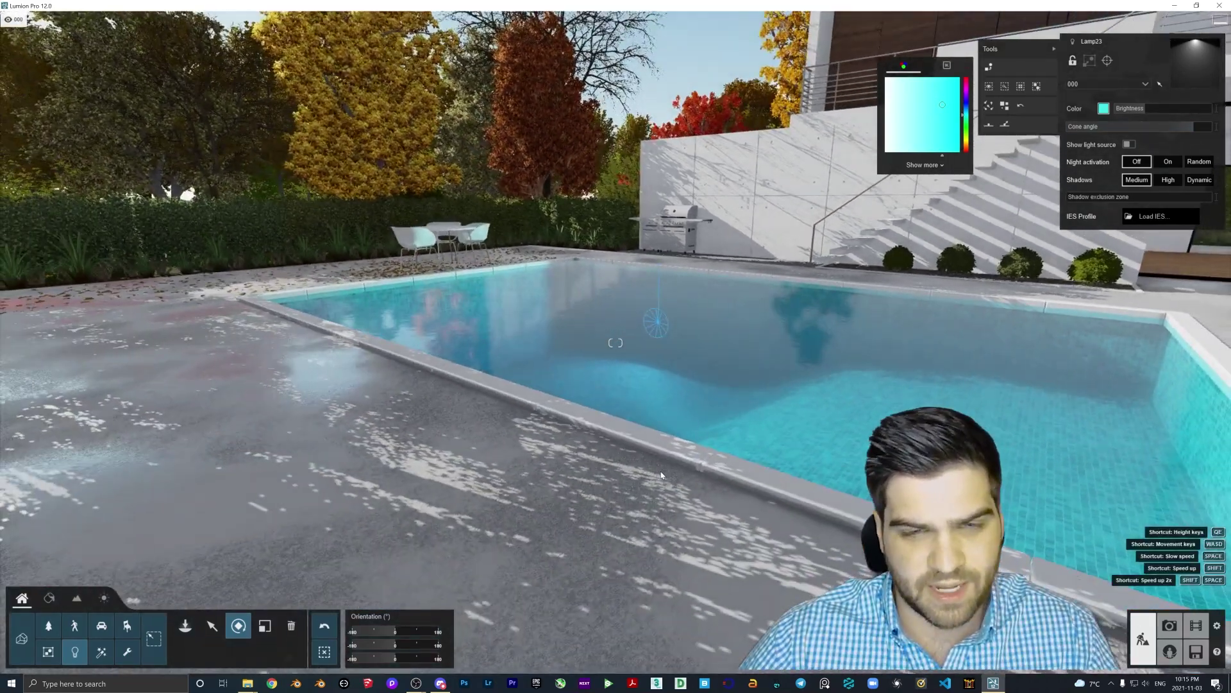
pyautogui.press('s')
pyautogui.press('a')
pyautogui.moveTo(1153, 626); pyautogui.dragTo(1169, 626, button='right')
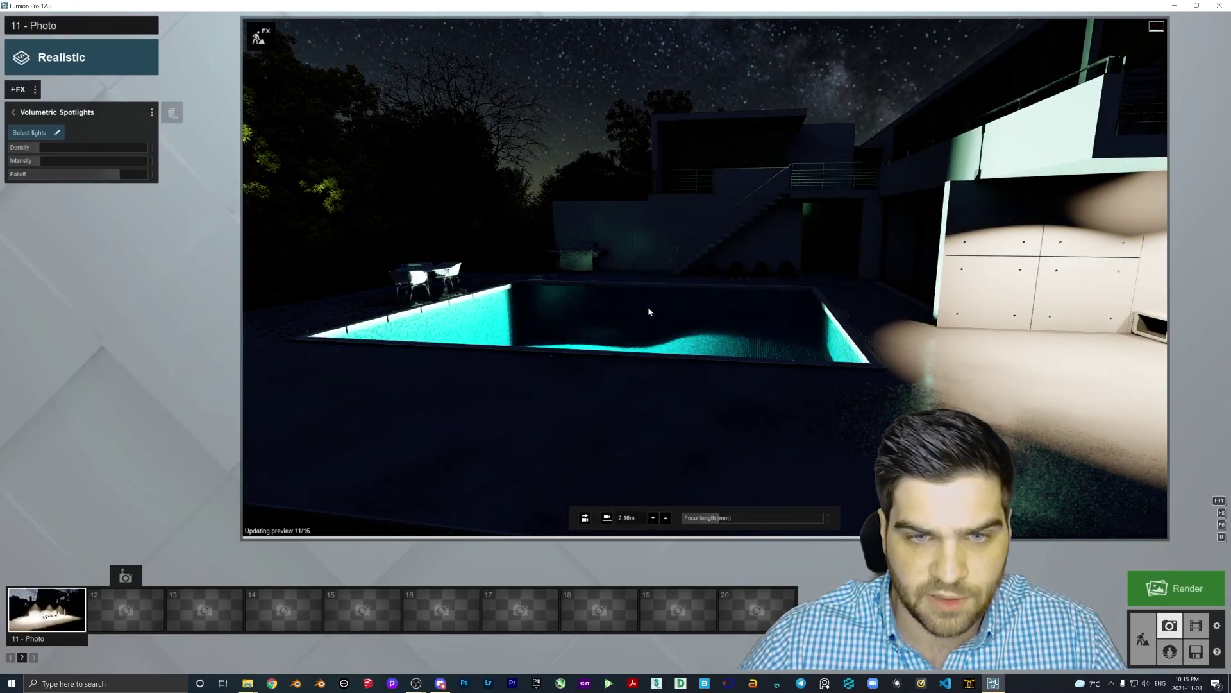
pyautogui.press('w')
pyautogui.press('a')
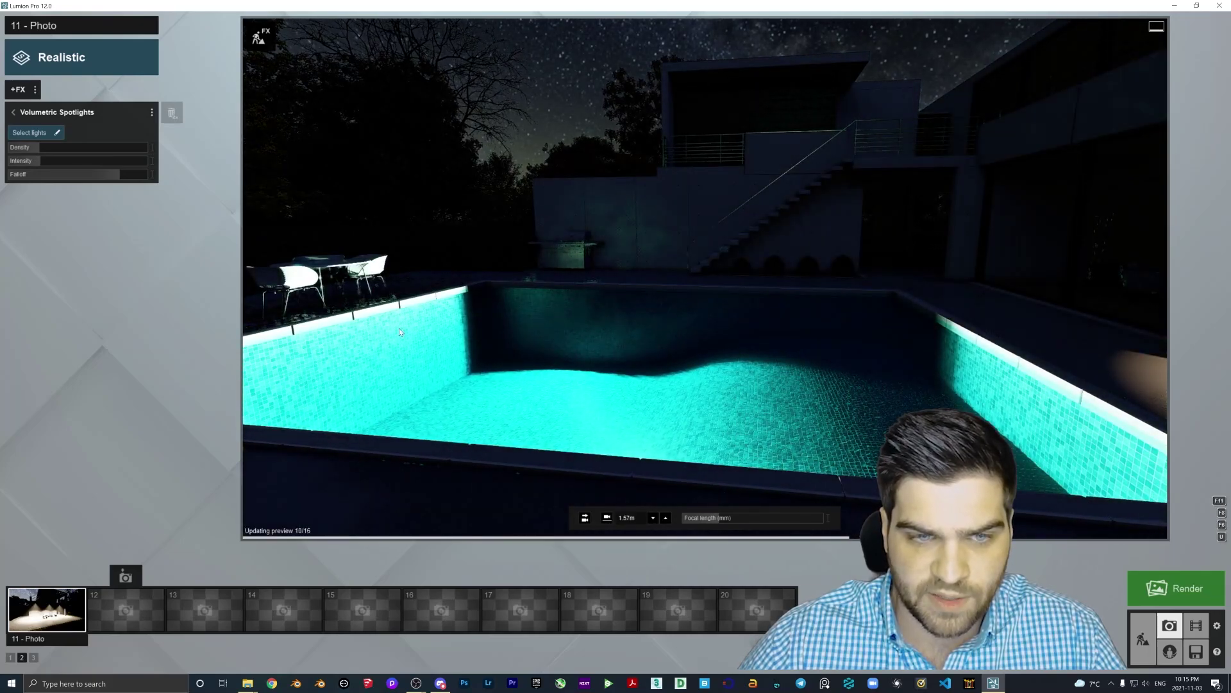
# Select the pool spotlight in Build mode and lower its brightness, checking the result in the night photo preview
pyautogui.click(1142, 639)
pyautogui.click(445, 412)
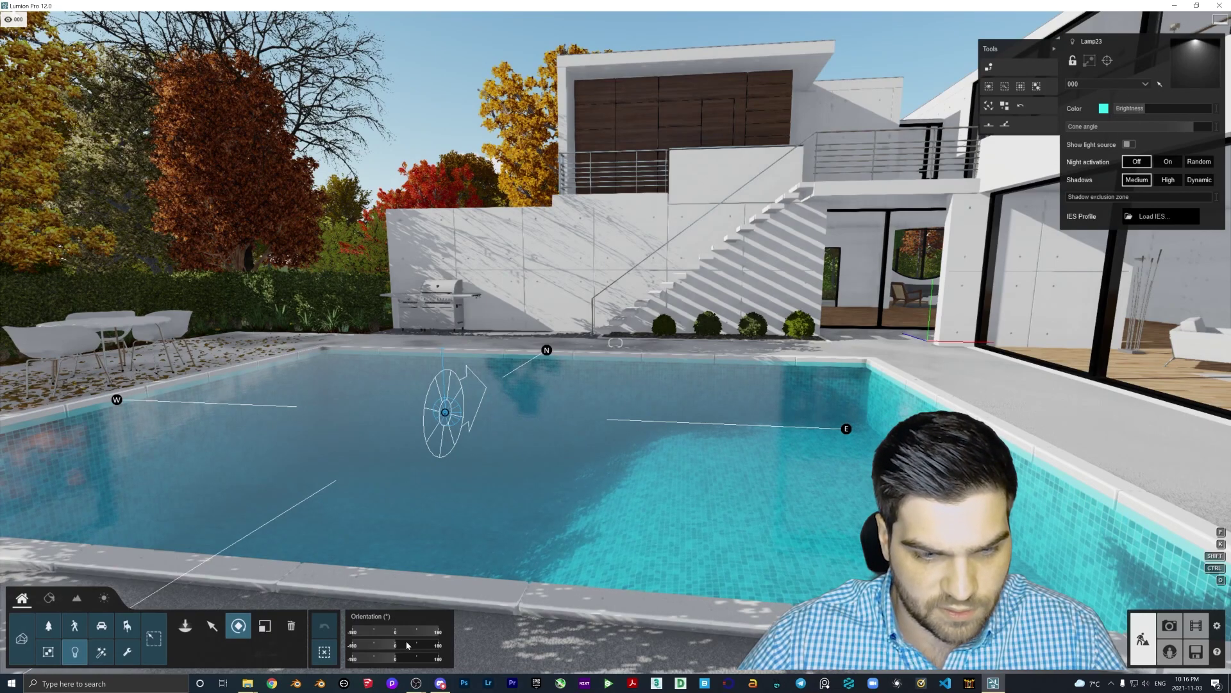
pyautogui.moveTo(573, 418); pyautogui.dragTo(571, 418)
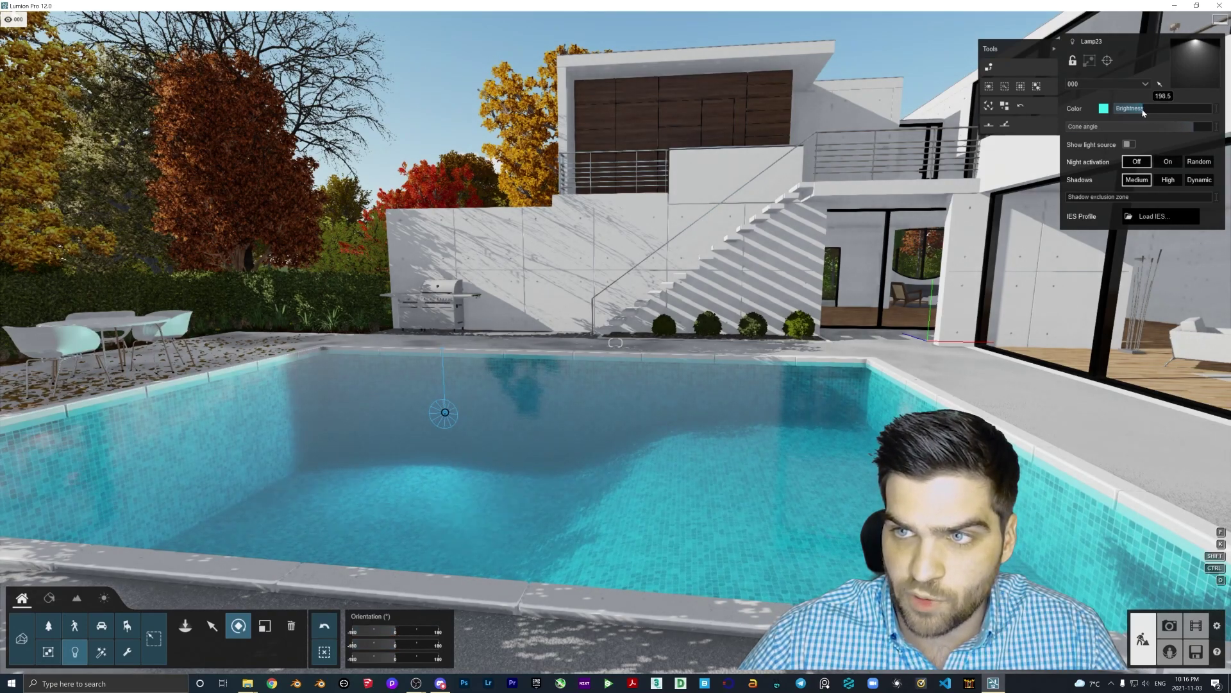
pyautogui.moveTo(1143, 109); pyautogui.dragTo(1139, 109)
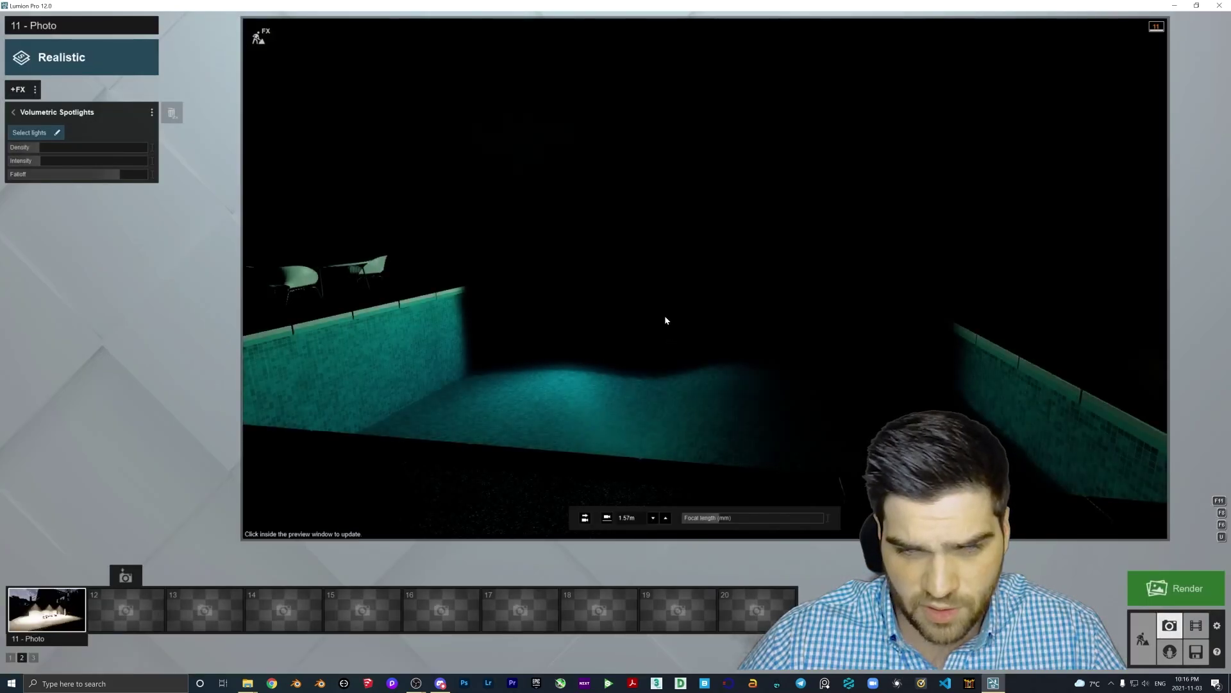
pyautogui.click(665, 320)
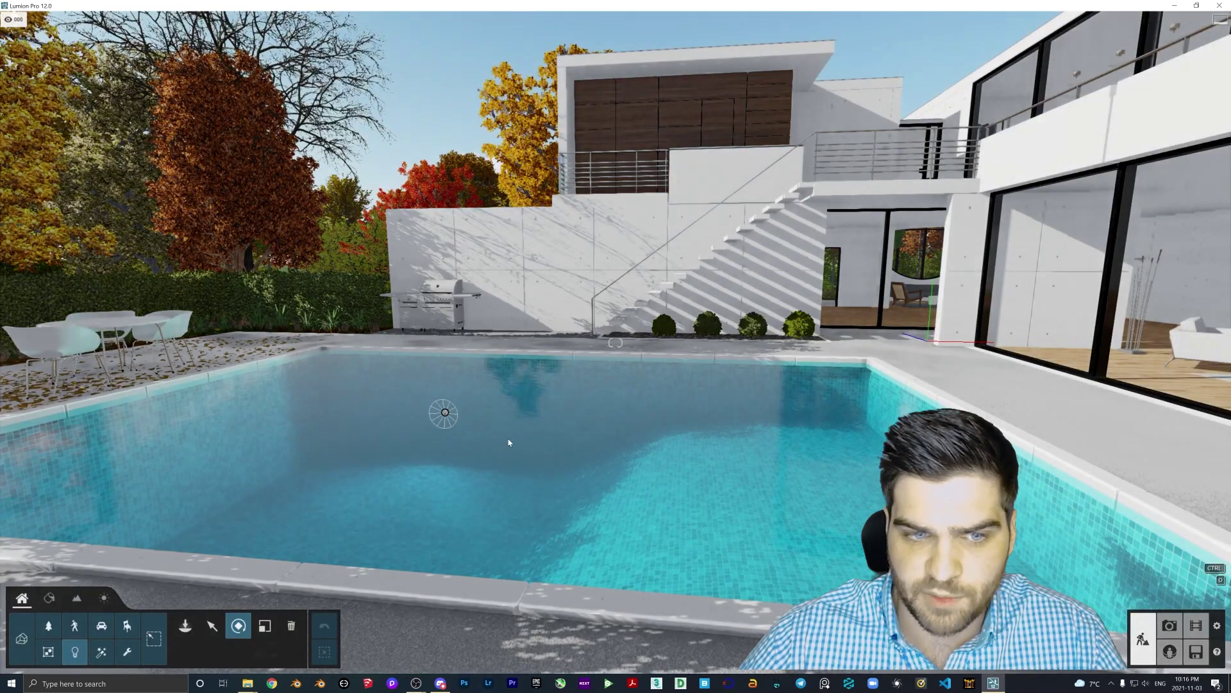
pyautogui.click(445, 413)
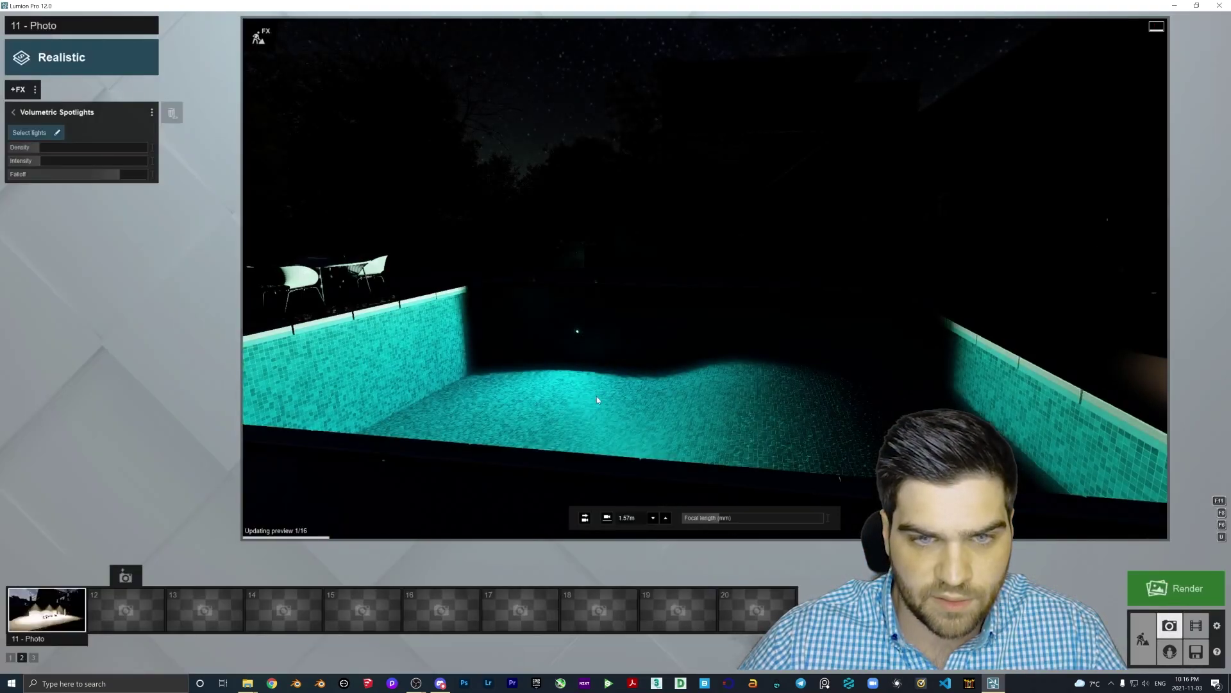
# Add the pool spotlight to the Volumetric Spotlights effect and lower its density, intensity and falloff to about a tenth of their ranges
pyautogui.click(32, 132)
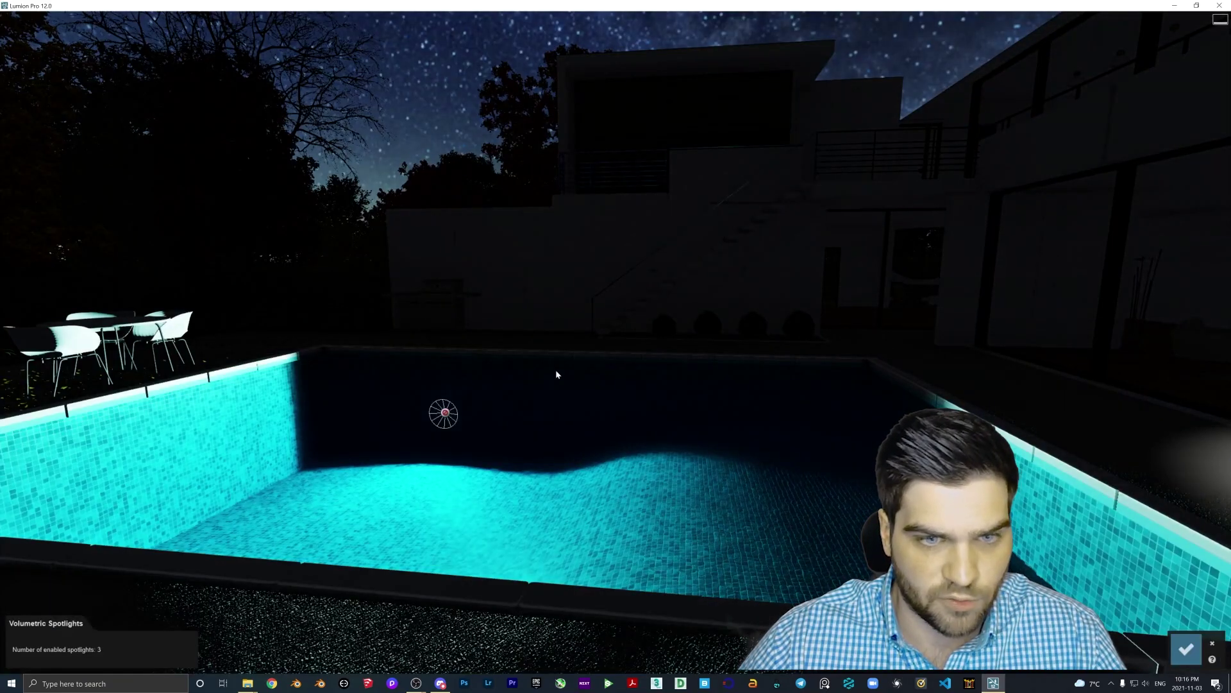
pyautogui.click(1195, 654)
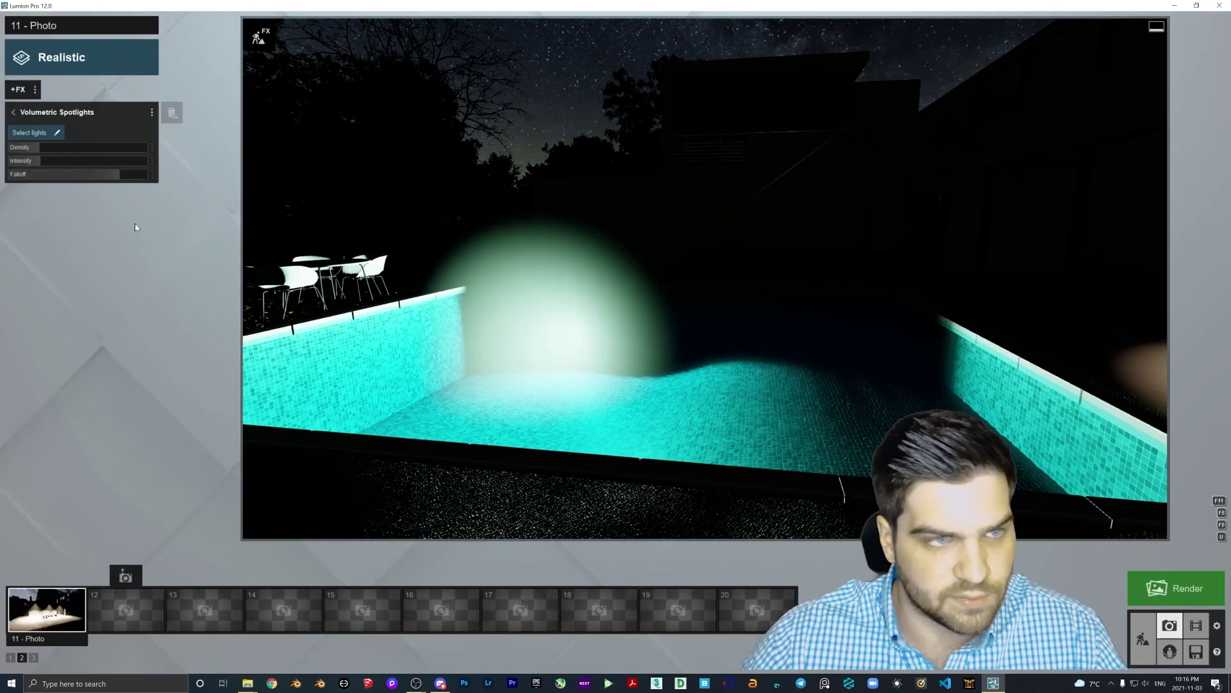
pyautogui.moveTo(99, 174); pyautogui.dragTo(22, 154)
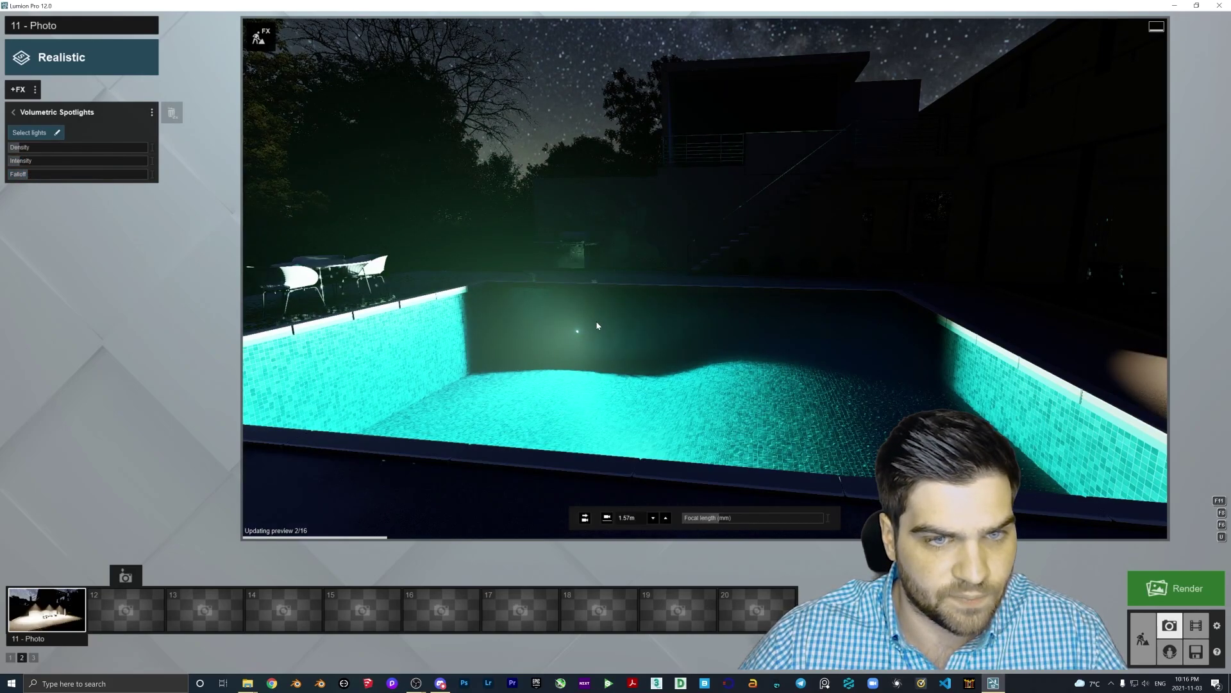
# Turn on Show light source for the pool spotlight in Build mode and frame the pool and terrace in Photo mode
pyautogui.scroll(-3, 596, 308)
pyautogui.scroll(-5, 603, 306)
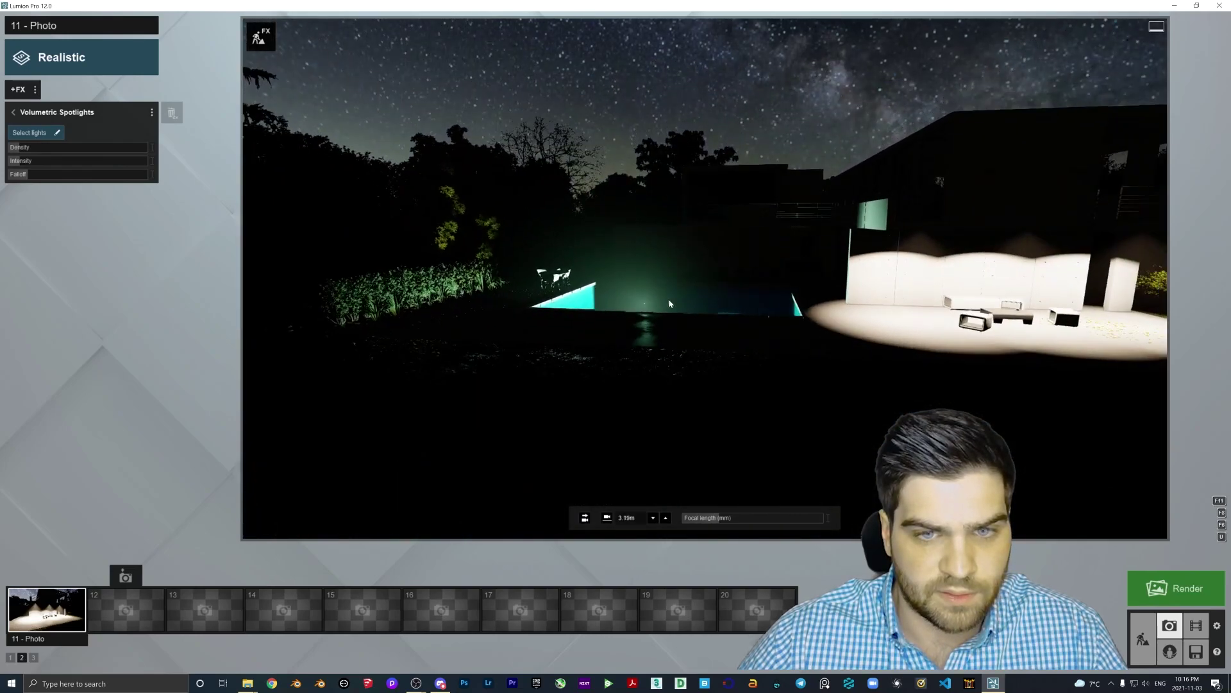
pyautogui.scroll(5, 678, 307)
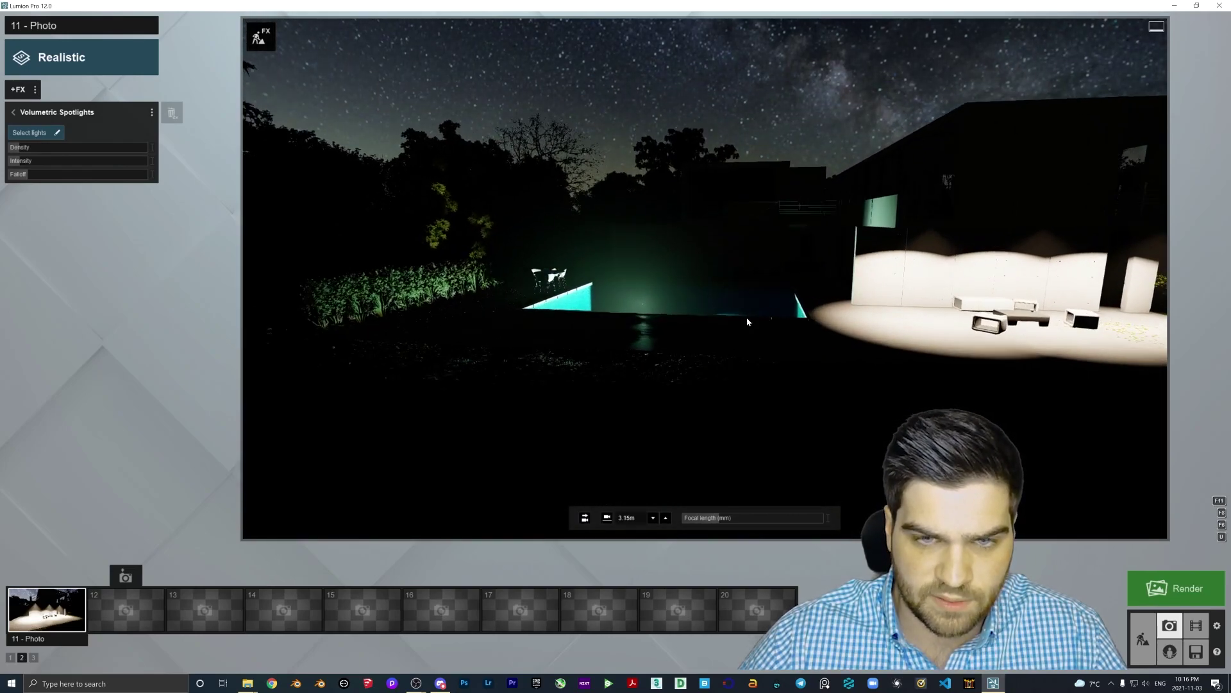
pyautogui.click(1142, 631)
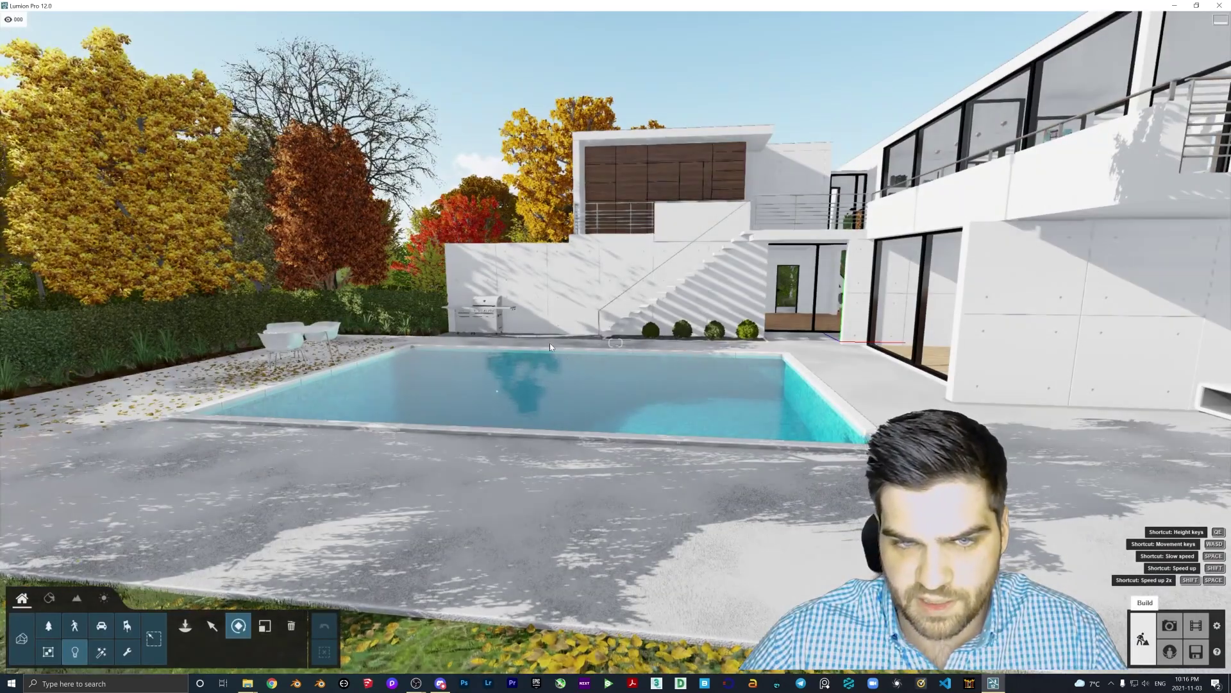
pyautogui.click(497, 391)
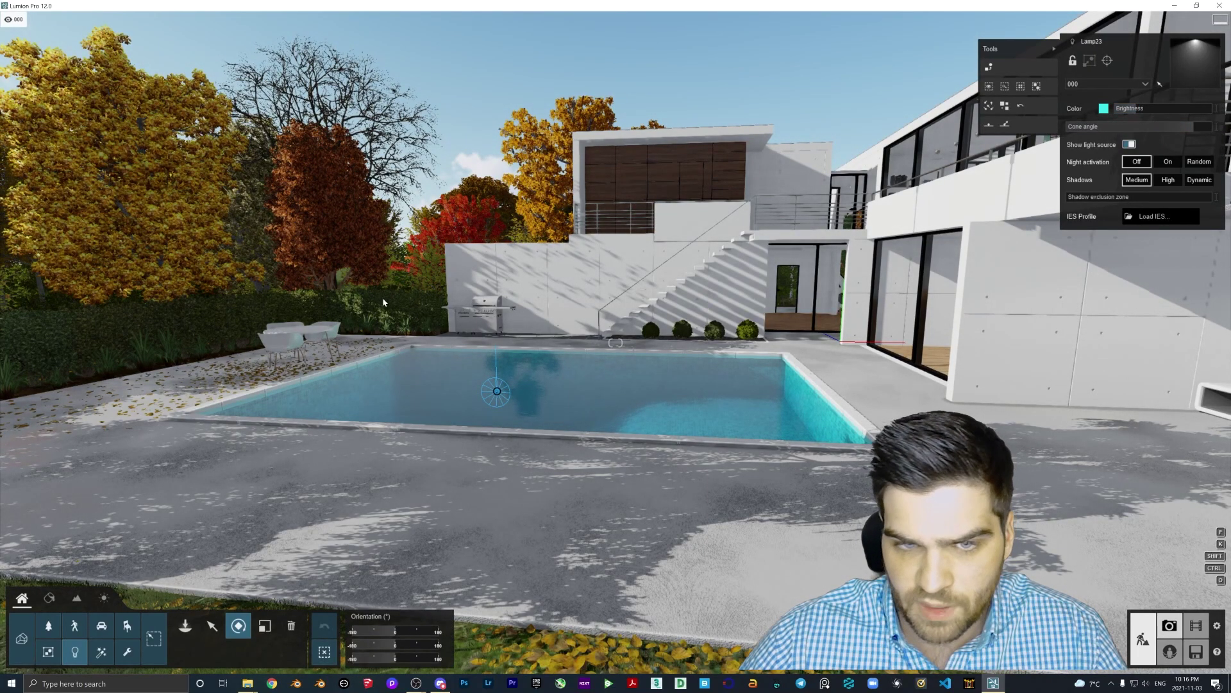
pyautogui.click(1170, 626)
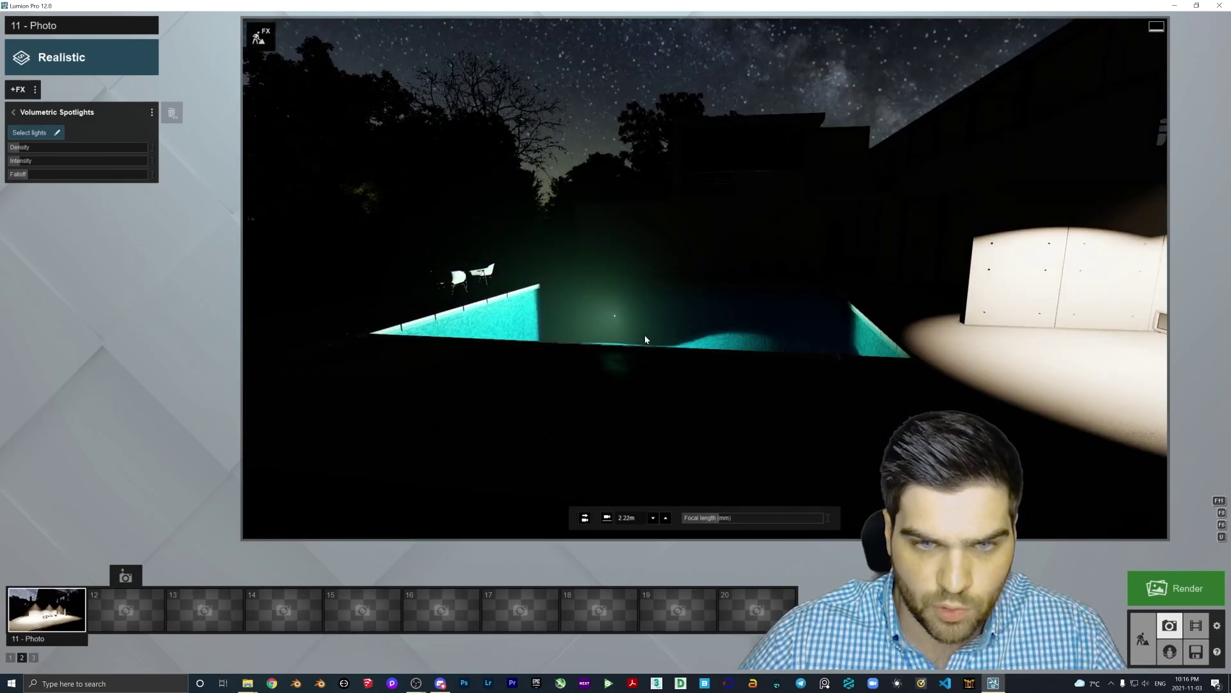
pyautogui.scroll(3, 646, 334)
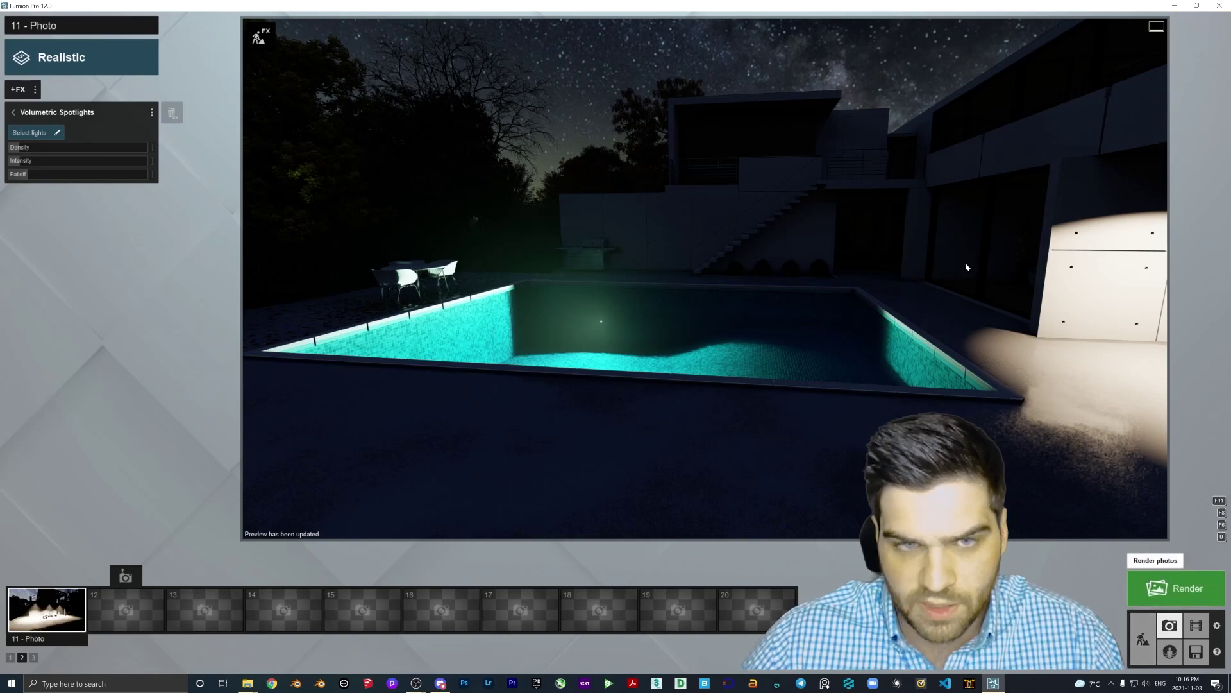
# Render the current shot at Desktop size (1920x1080) to a JPG file named pool
pyautogui.click(1176, 588)
pyautogui.click(551, 471)
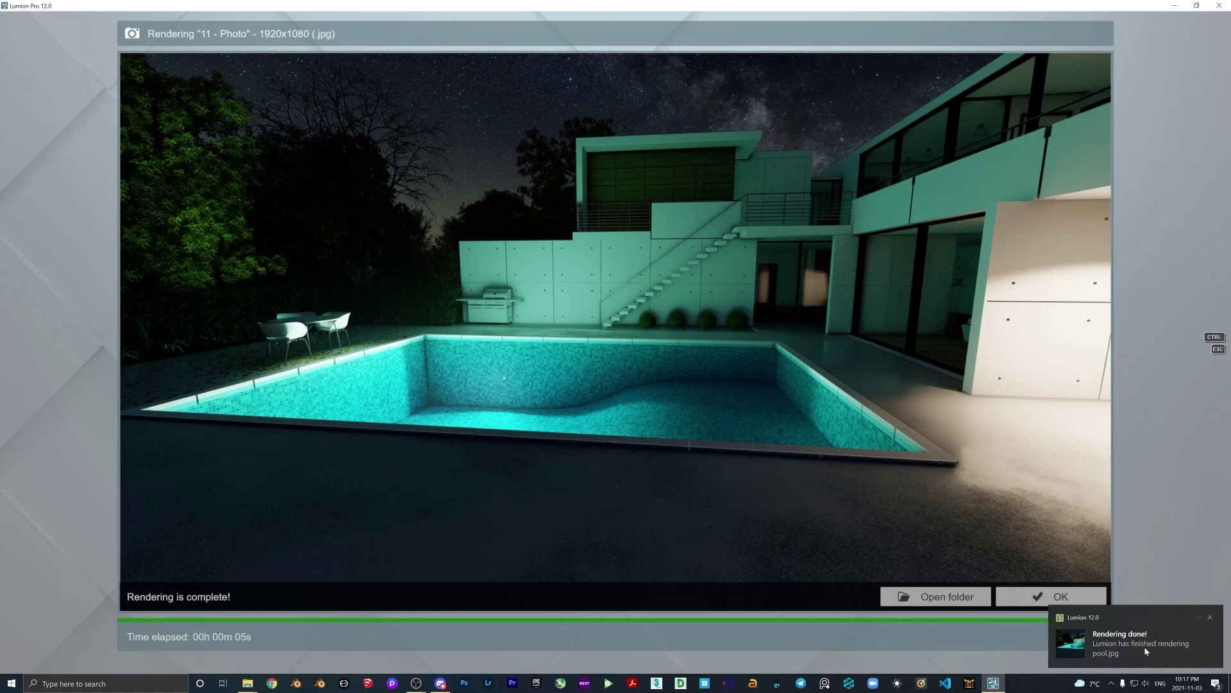
pyautogui.click(1209, 618)
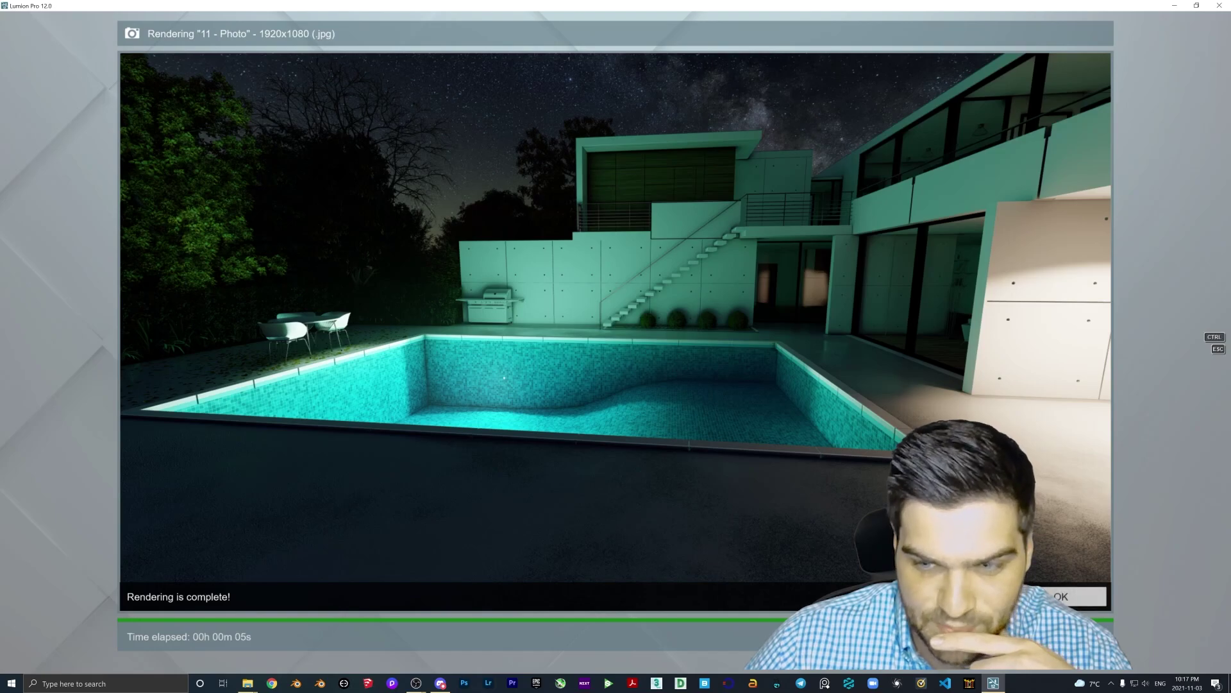
# Narrow the pool spotlight's cone angle to 73.5° and set the Volumetric Spotlights density to 0.0 and intensity to 0.1
pyautogui.click(1078, 596)
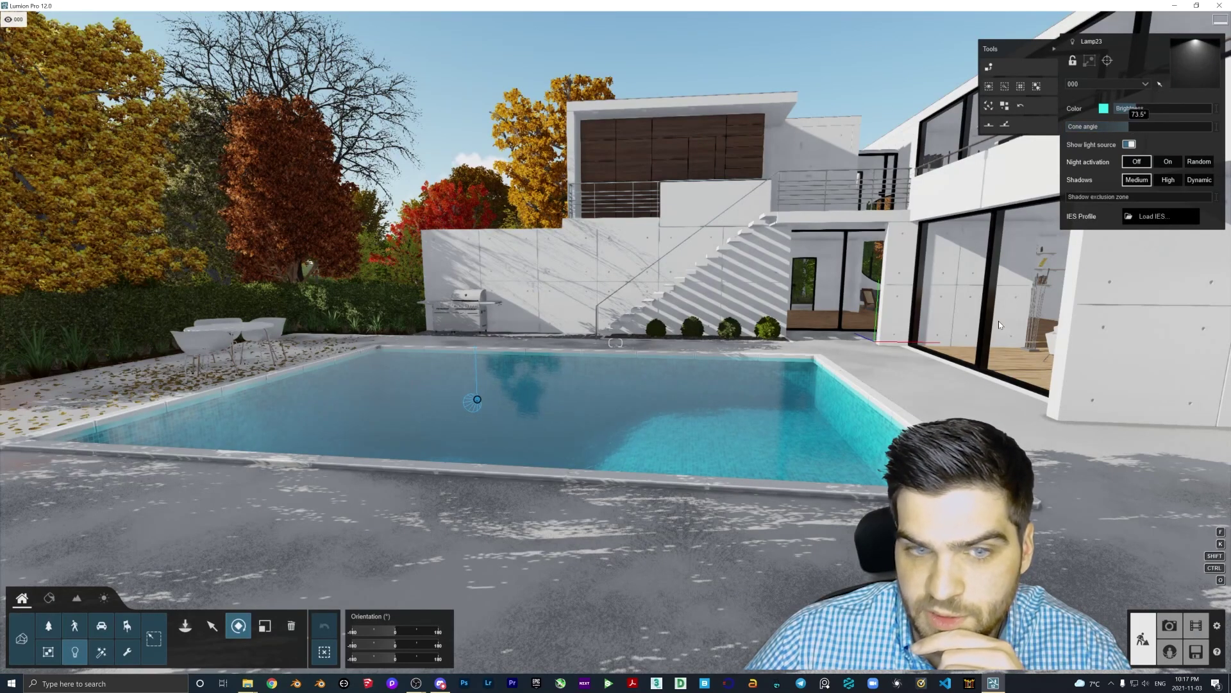
pyautogui.click(1170, 625)
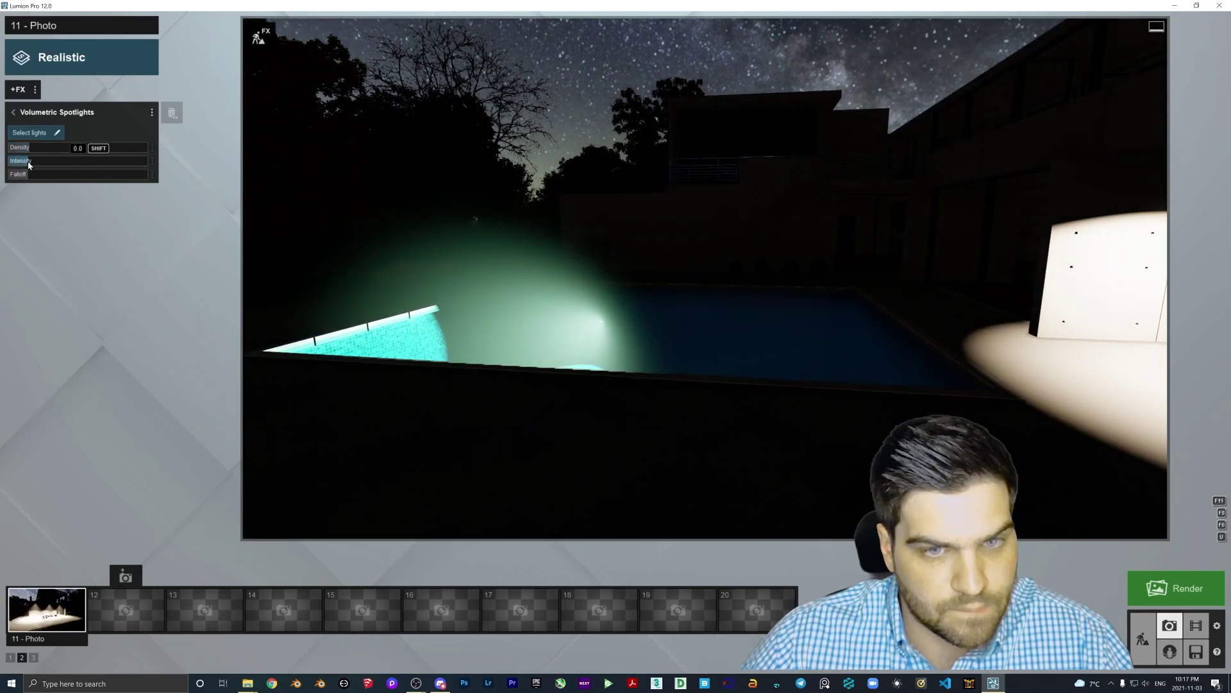
pyautogui.moveTo(29, 148); pyautogui.dragTo(10, 148)
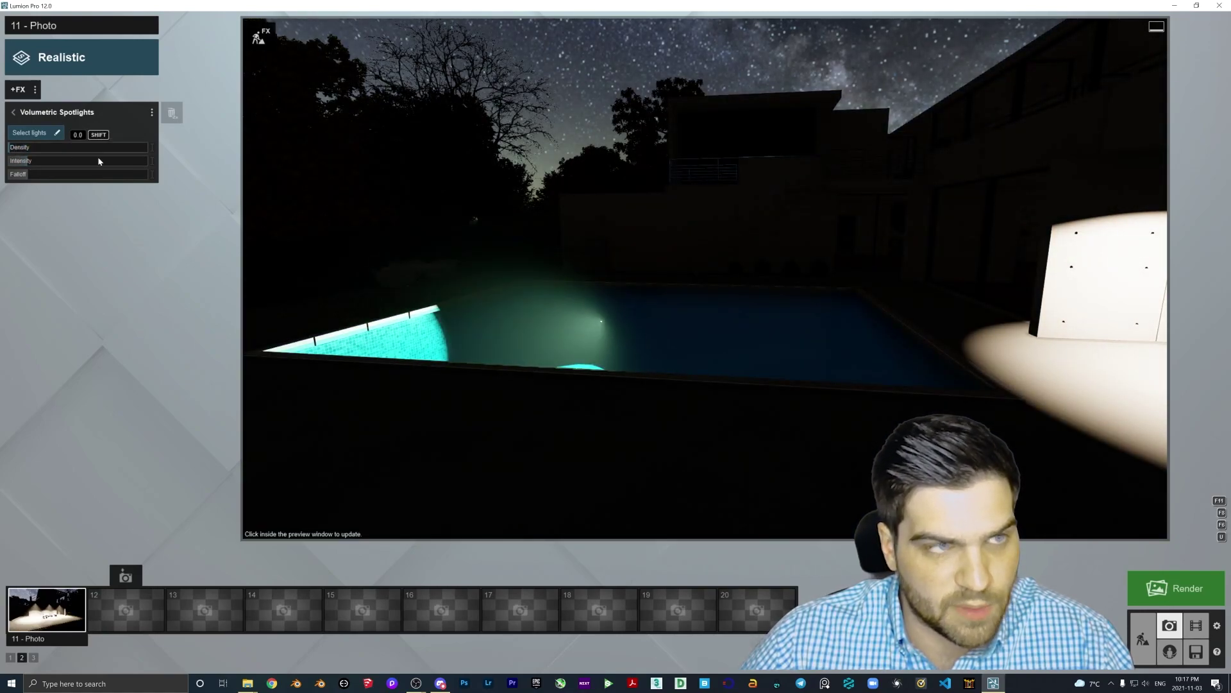
pyautogui.click(33, 160)
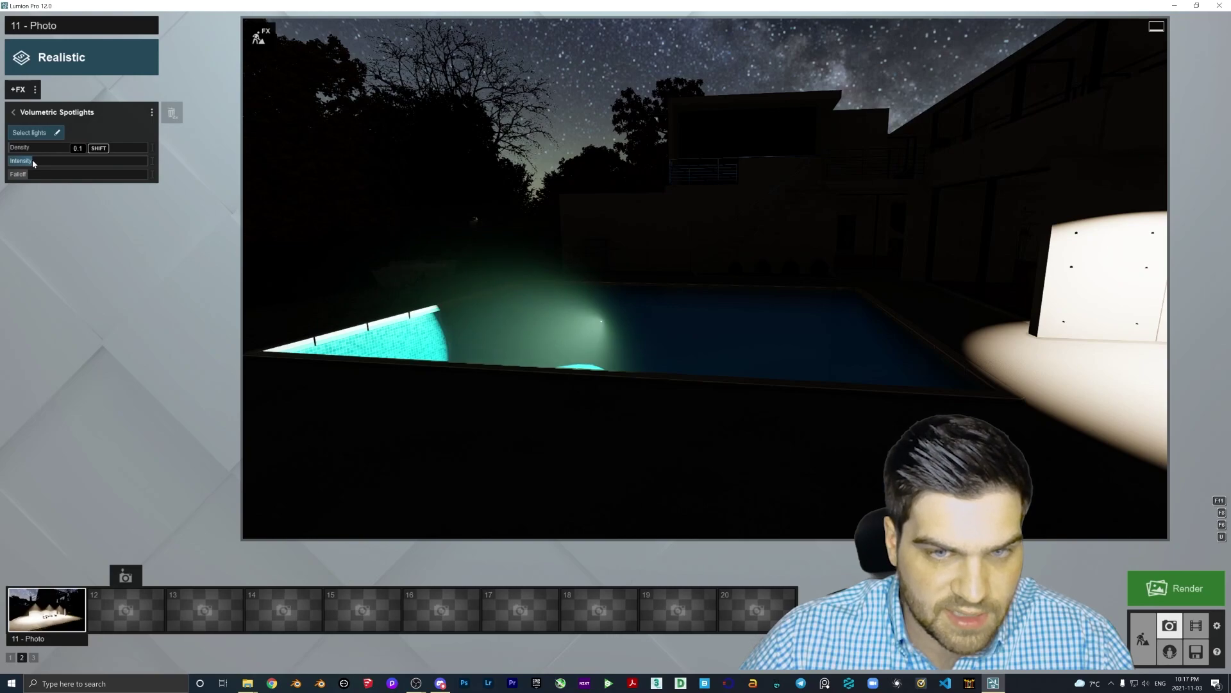
pyautogui.click(32, 147)
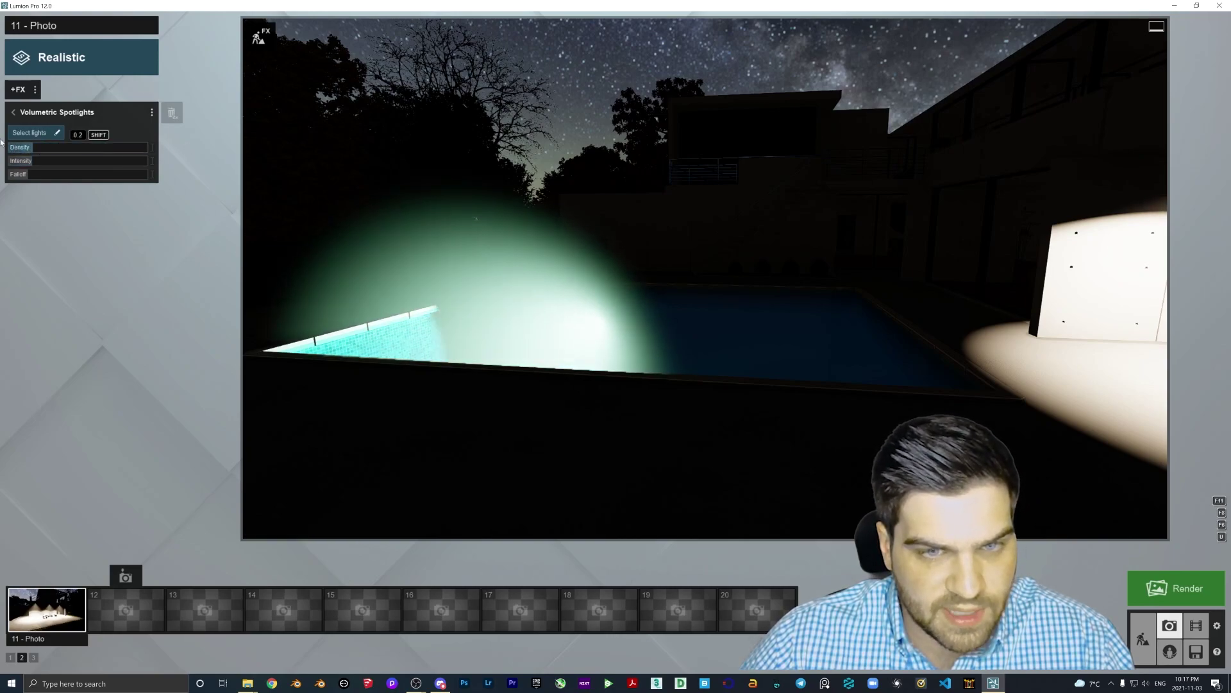
pyautogui.click(10, 148)
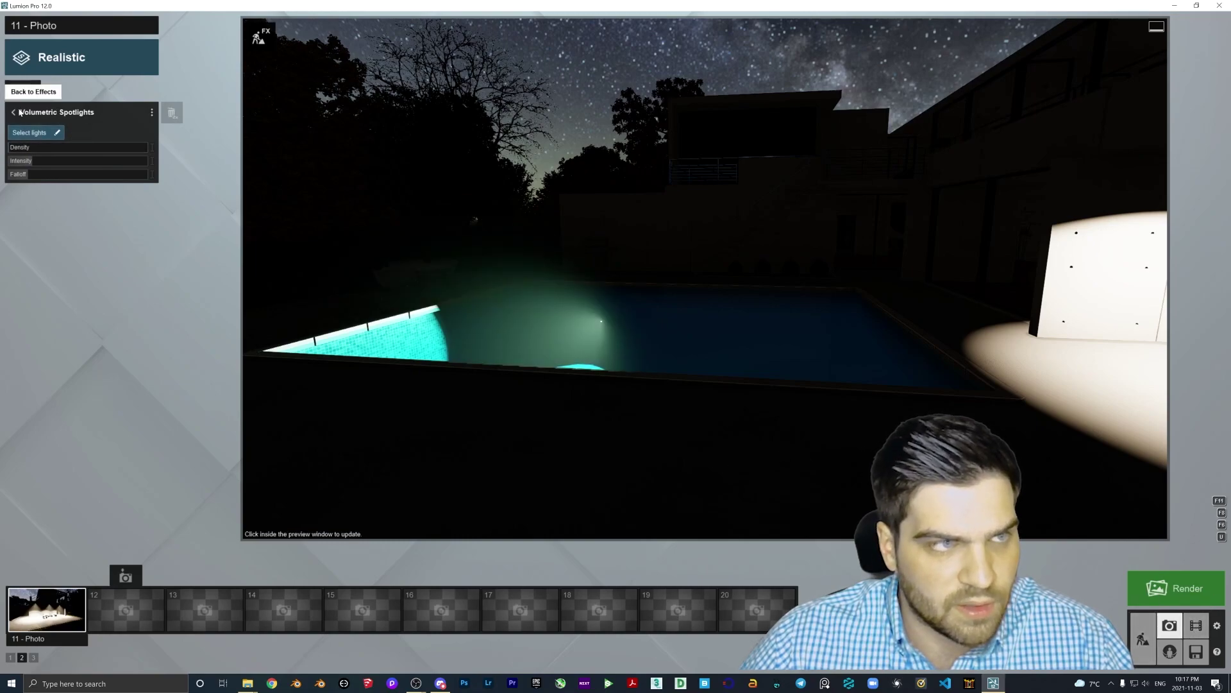
pyautogui.click(643, 310)
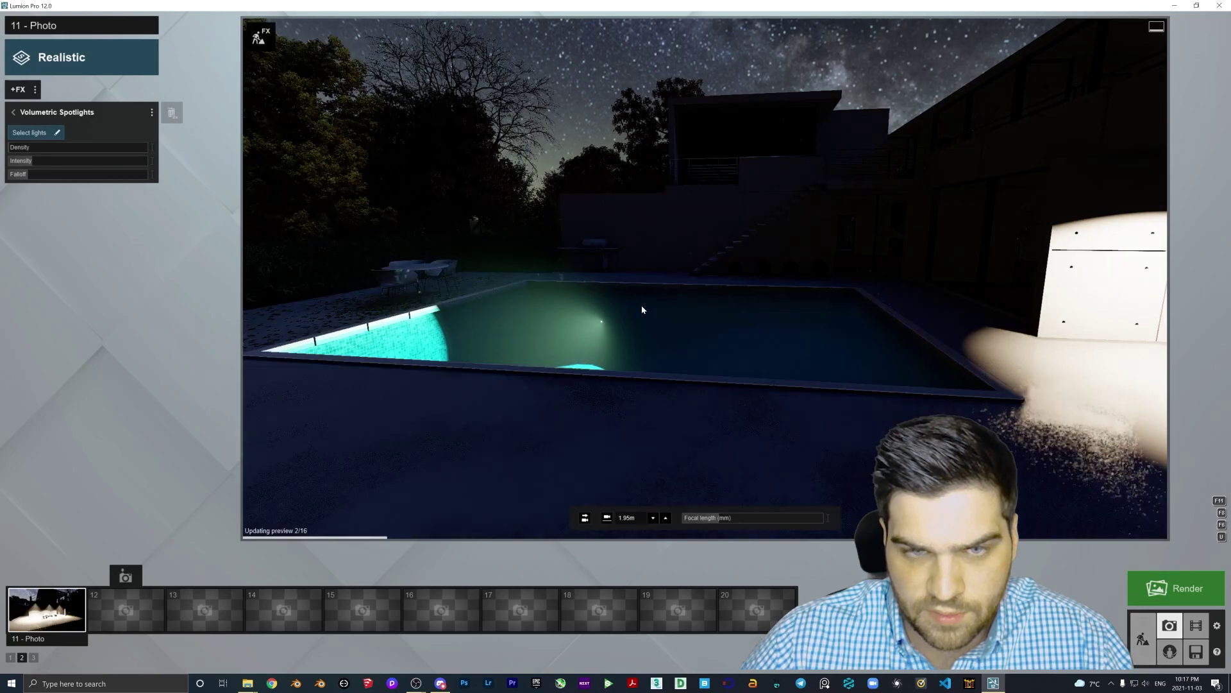
# Render the current shot again at Desktop size (1920x1080), overwriting the pool JPG on the desktop, and close the finished render
pyautogui.click(1176, 588)
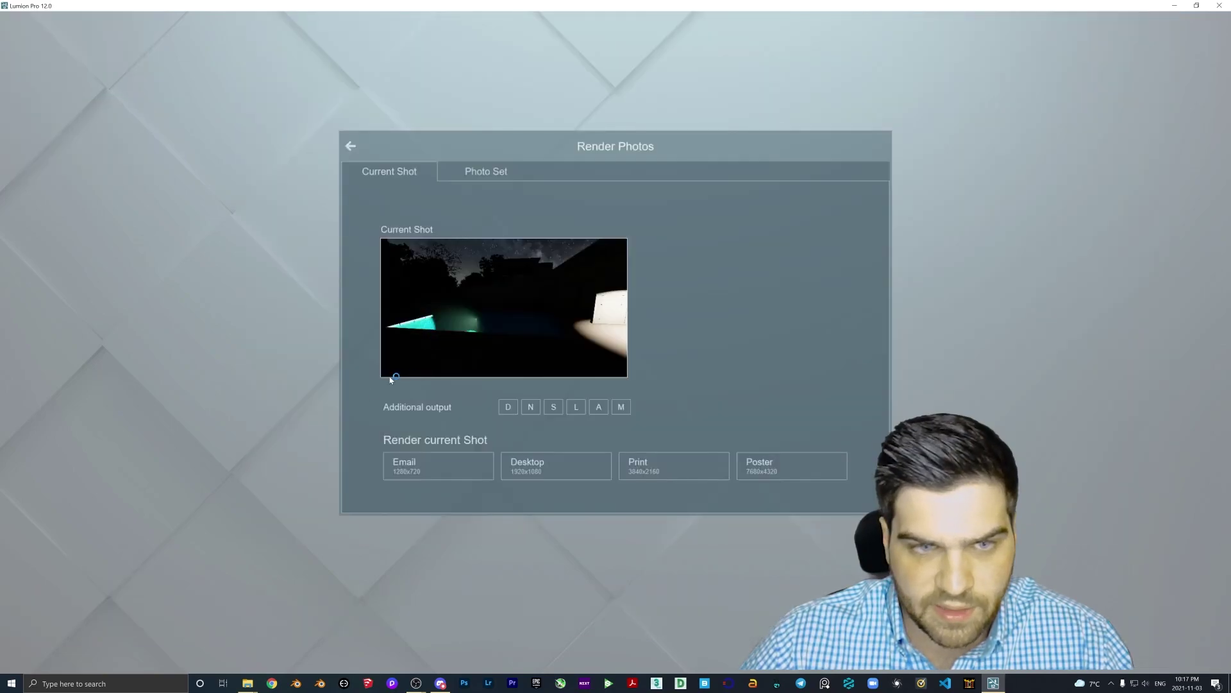
pyautogui.click(542, 468)
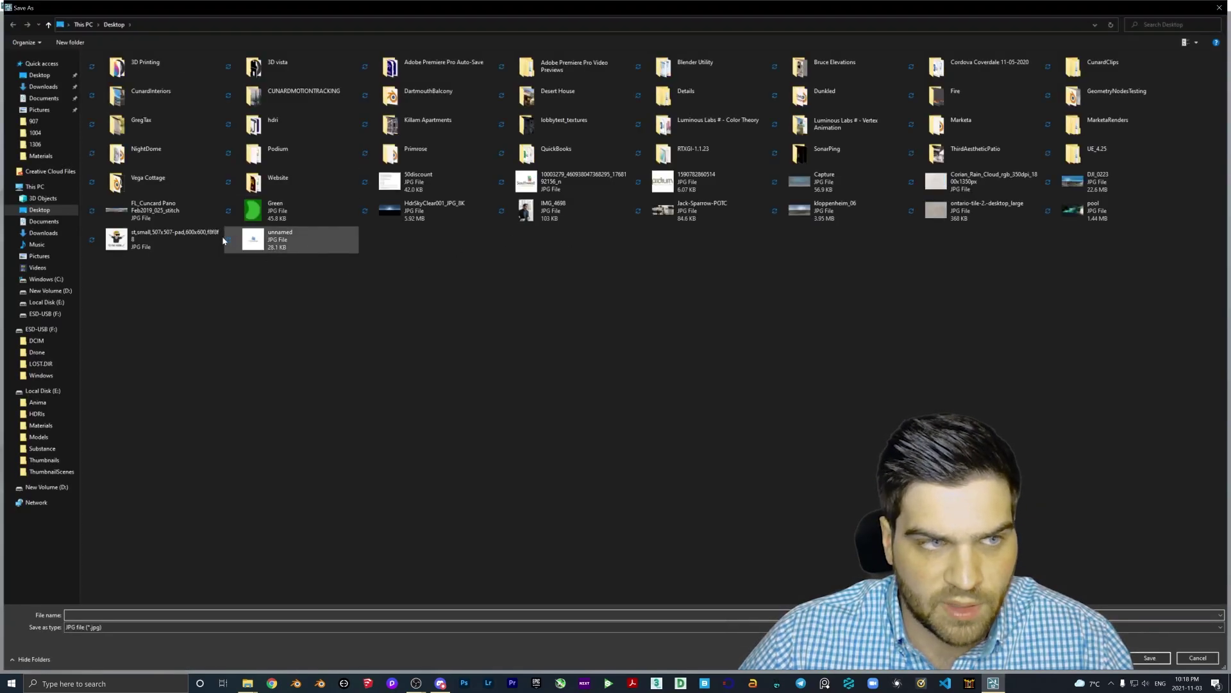
pyautogui.doubleClick(1097, 212)
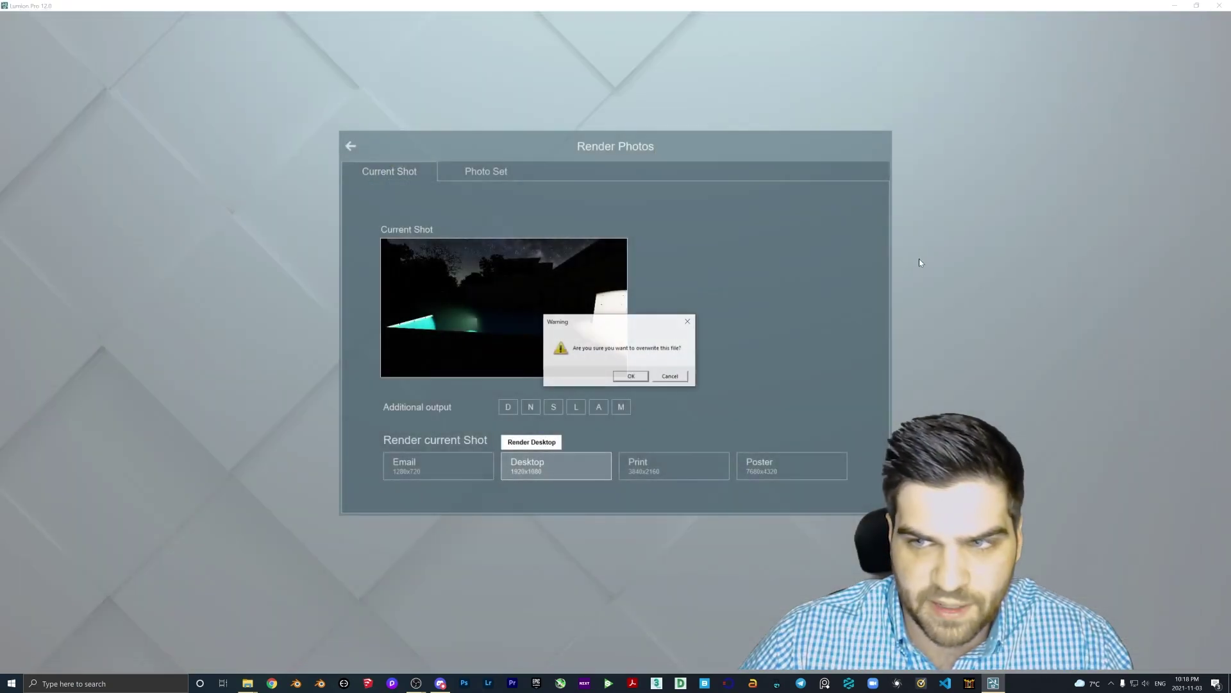
pyautogui.click(631, 376)
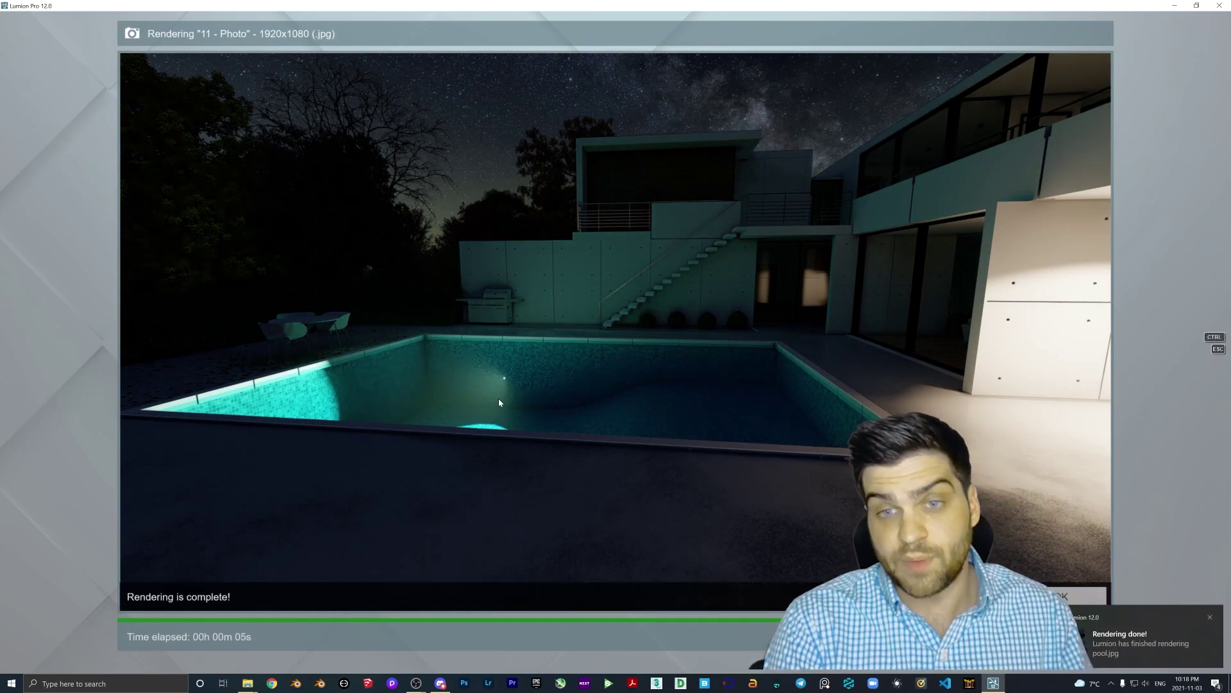
pyautogui.click(1040, 590)
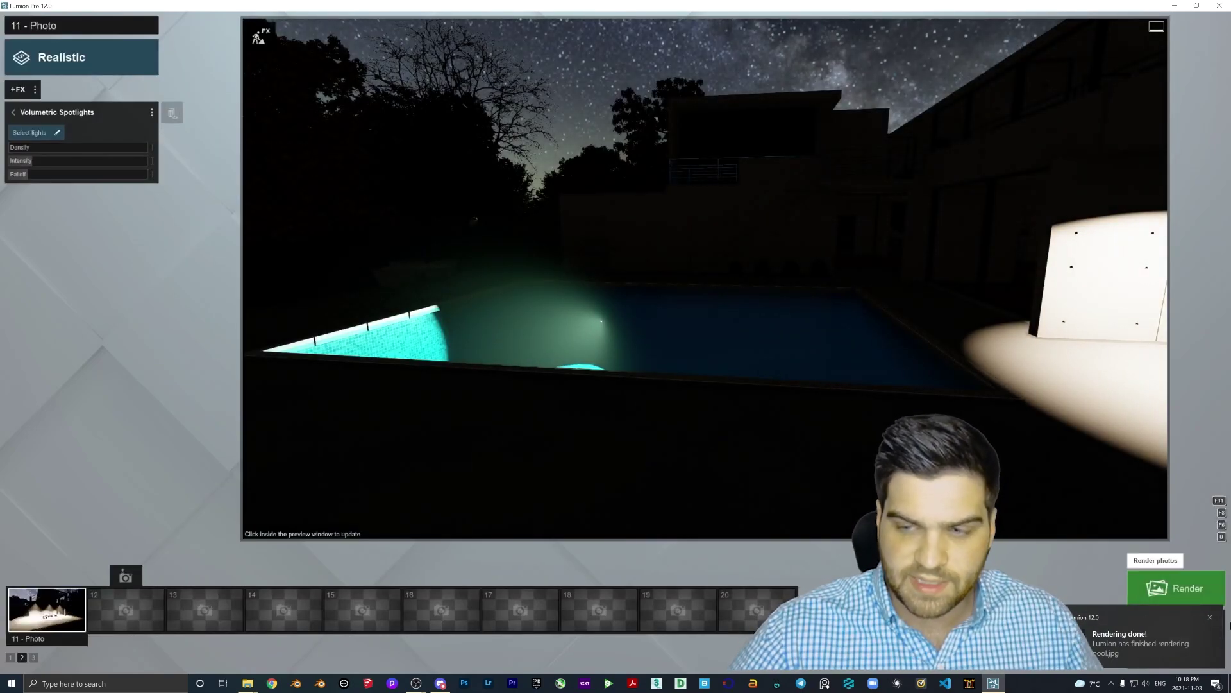
pyautogui.click(1210, 617)
# Return to Build mode with the pool, terrace and house wall in view
pyautogui.press('d')
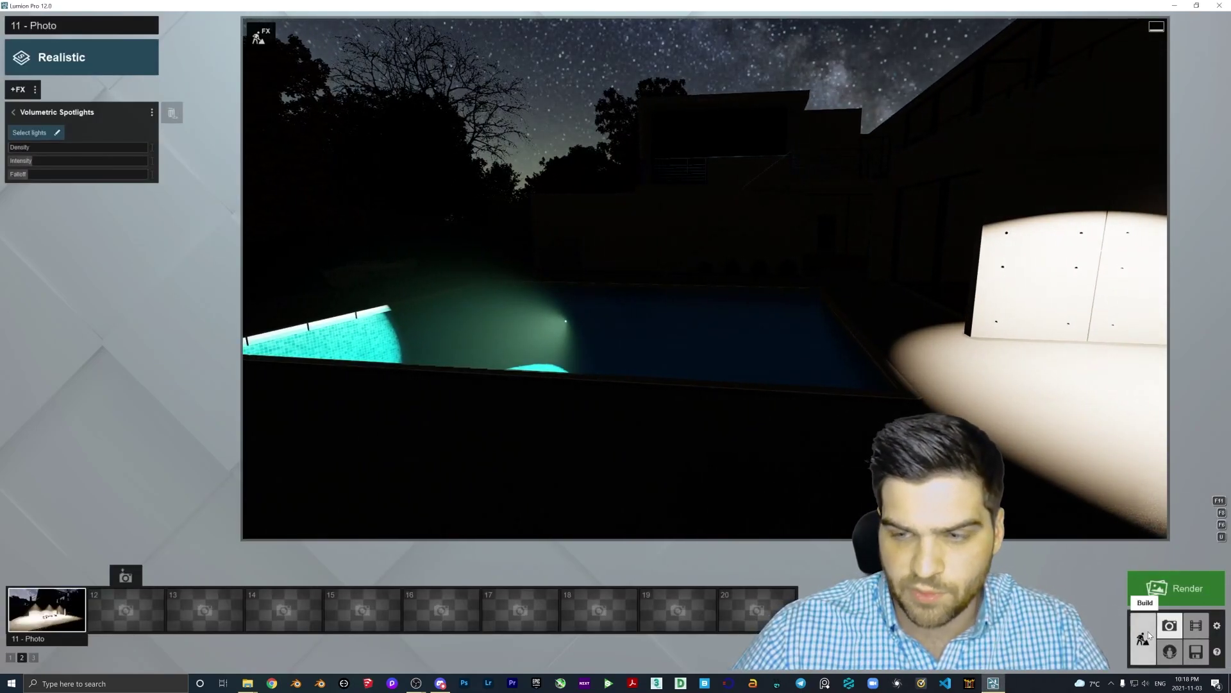
pyautogui.click(1144, 635)
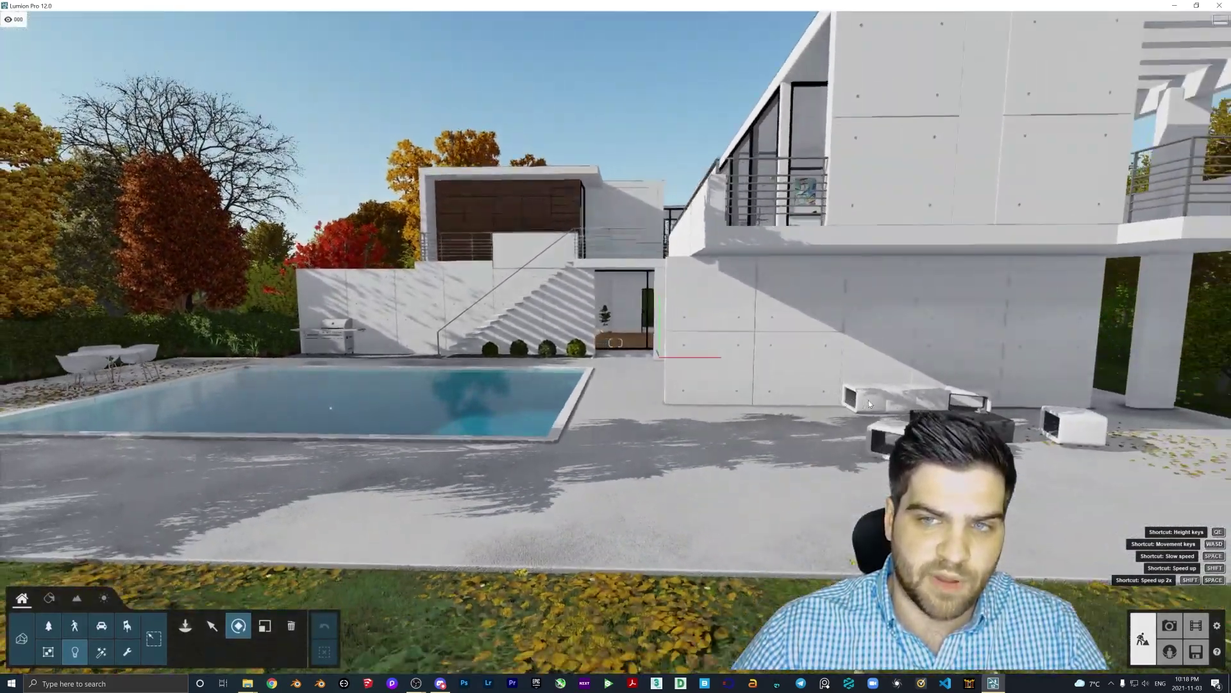